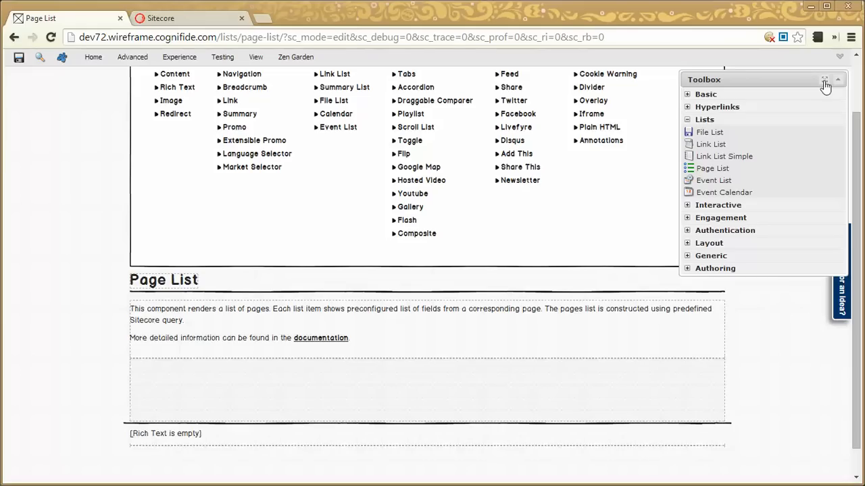
# Dock the Toolbox beside the page, collapse it and expand it again
pyautogui.rightClick(824, 81)
pyautogui.click(809, 80)
pyautogui.click(824, 81)
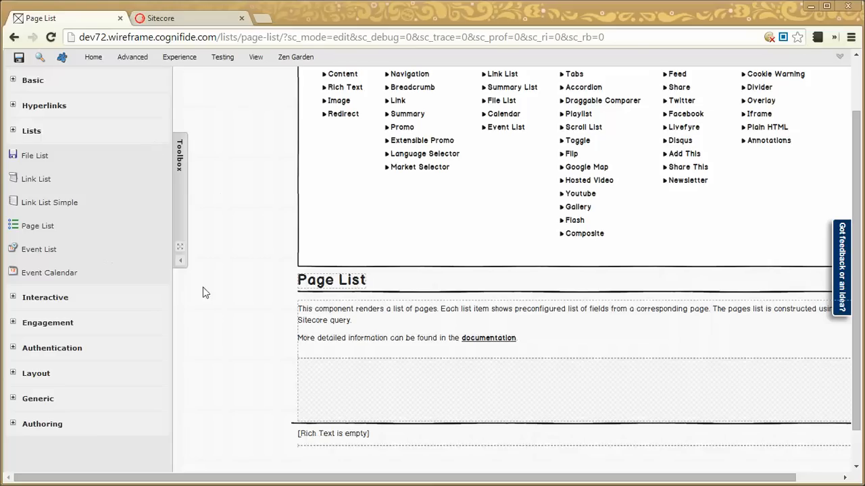
pyautogui.click(180, 260)
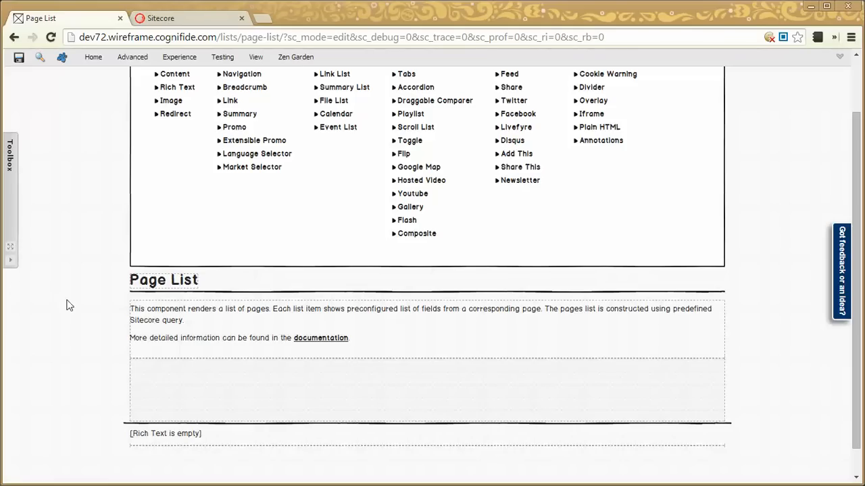
pyautogui.click(11, 262)
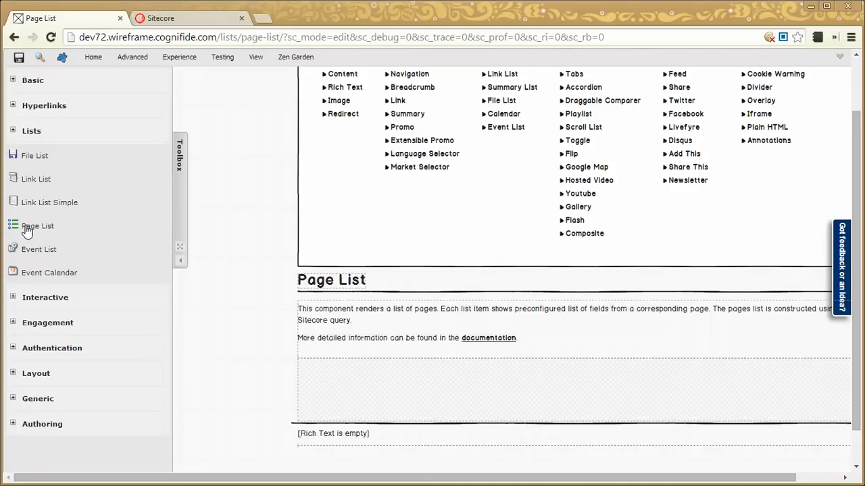
# Add a Page List component to the empty placeholder below the description and remove it again
pyautogui.moveTo(27, 231); pyautogui.dragTo(355, 398)
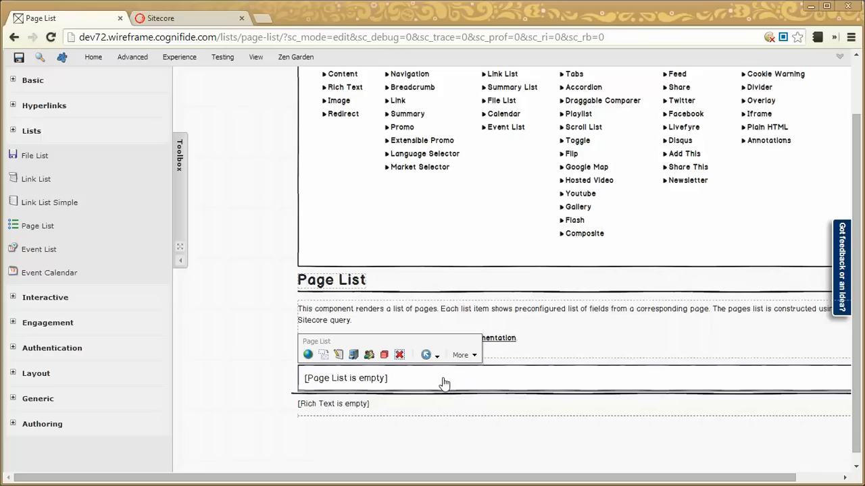
pyautogui.click(399, 356)
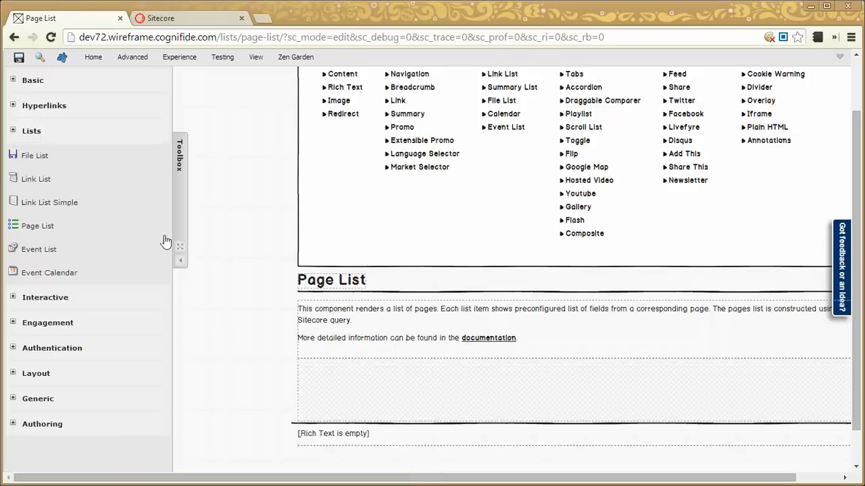
# Undock the Toolbox so it floats over the page
pyautogui.click(18, 108)
pyautogui.click(18, 108)
pyautogui.click(179, 251)
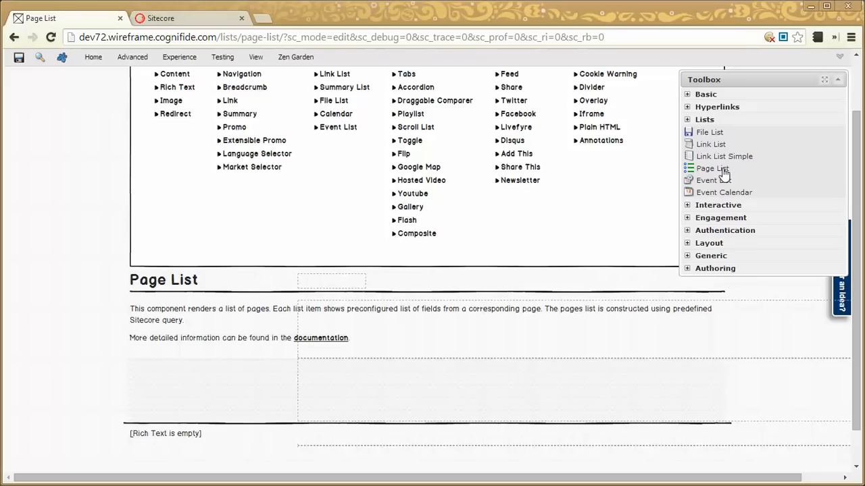
# Add a Page List component to the empty placeholder below the description and set its source type to Siblings
pyautogui.moveTo(724, 173); pyautogui.dragTo(276, 396)
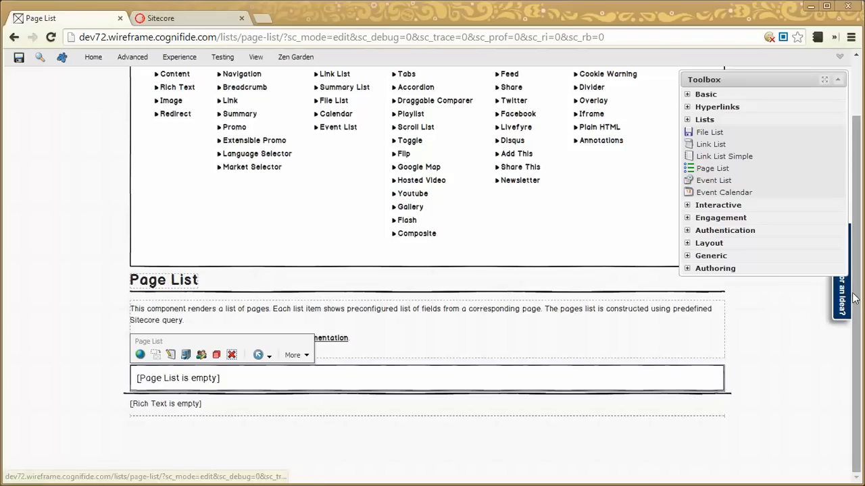
pyautogui.scroll(2, 855, 297)
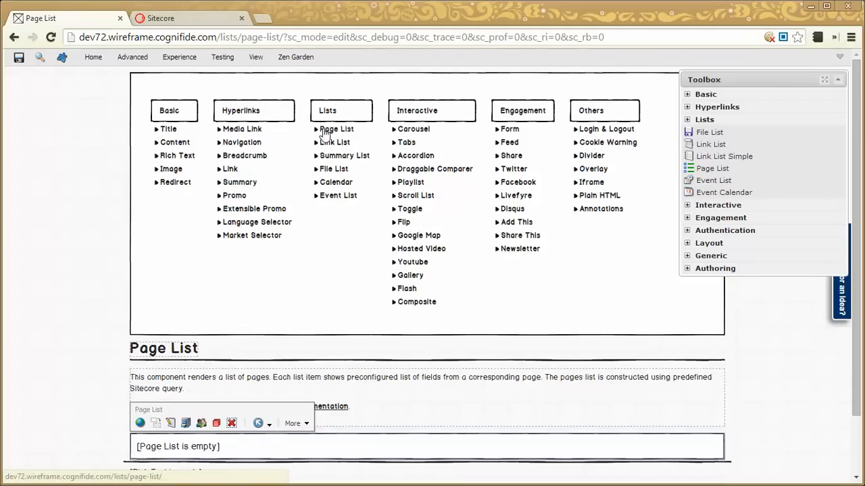
pyautogui.click(171, 423)
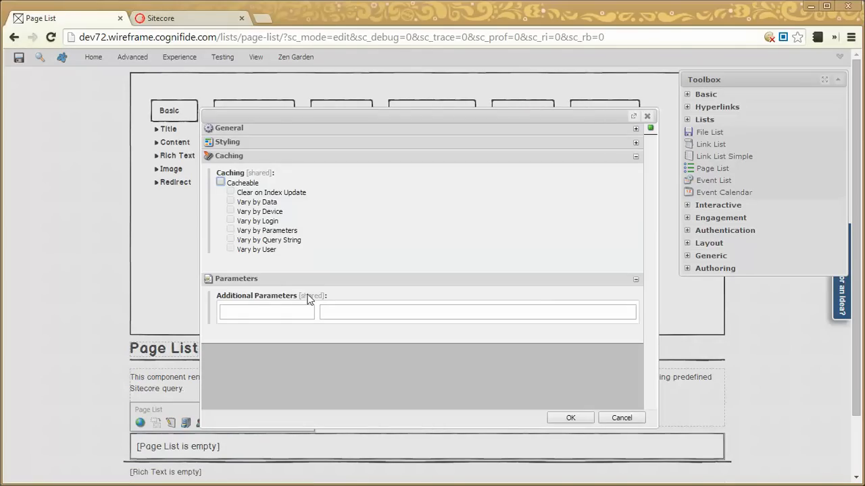
pyautogui.click(636, 128)
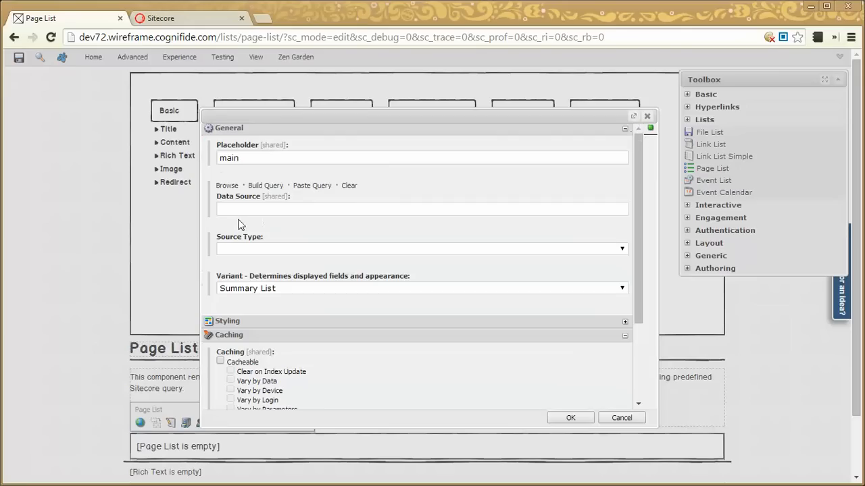
pyautogui.click(274, 250)
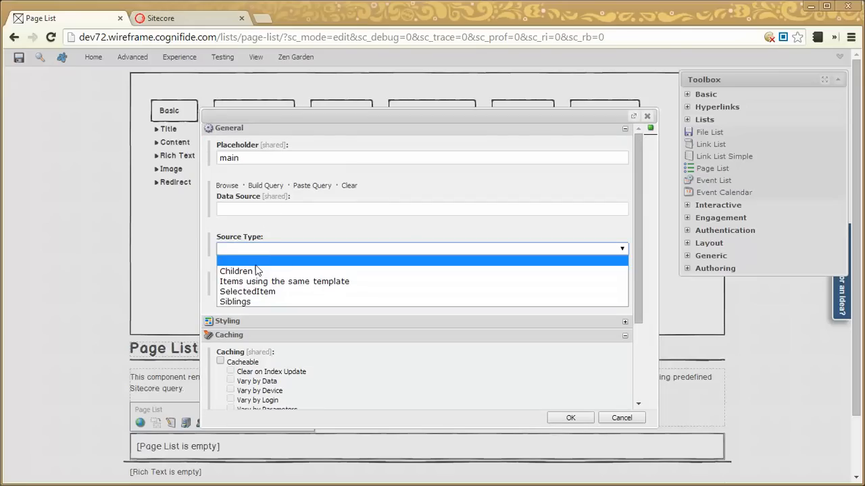
pyautogui.click(248, 302)
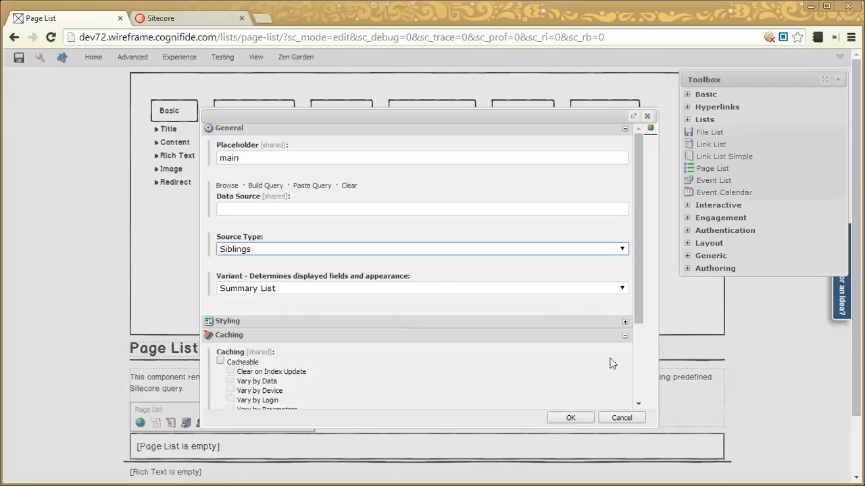
pyautogui.click(625, 336)
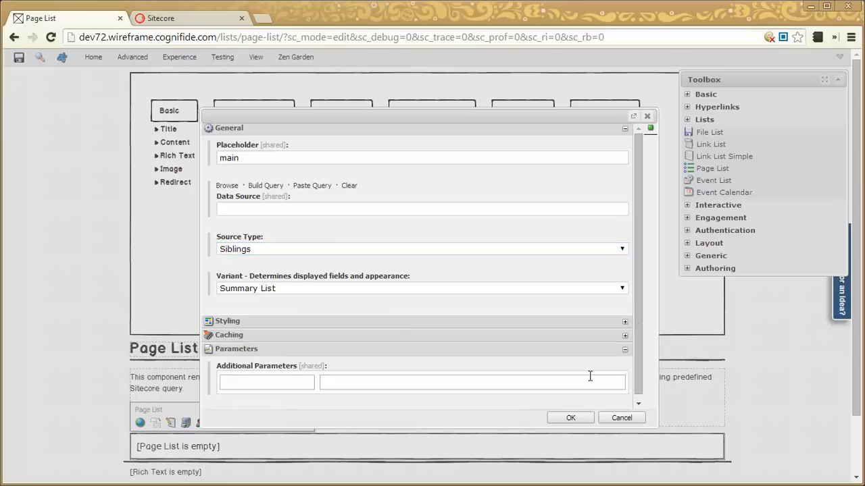
pyautogui.click(625, 350)
pyautogui.click(570, 418)
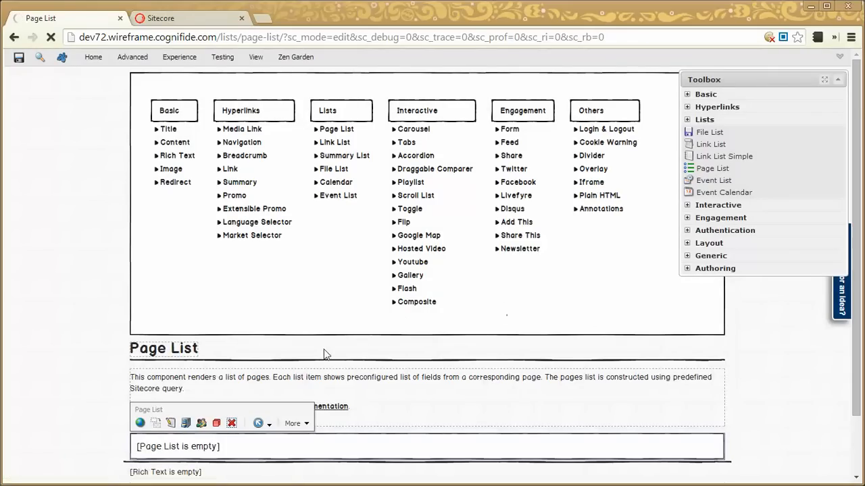
# Examine the sibling page entries rendered by the Page List component and compare them with the site navigation
pyautogui.scroll(-2, 438, 367)
pyautogui.scroll(-5, 438, 367)
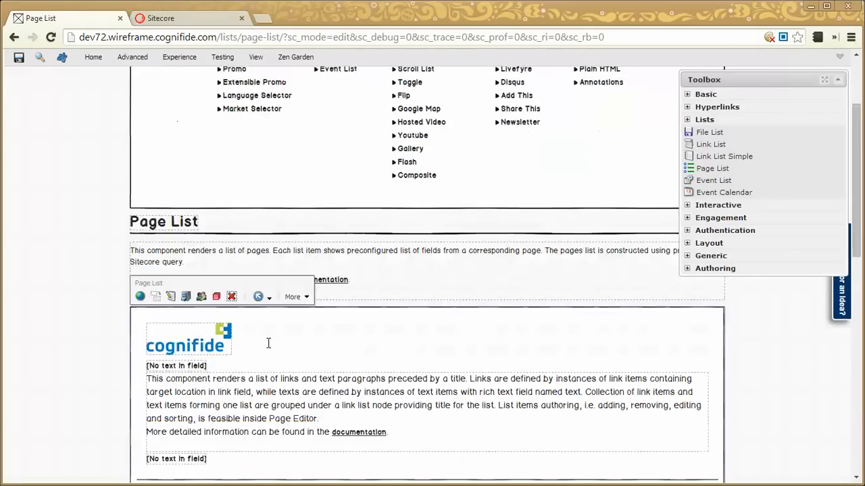
pyautogui.scroll(8, 380, 334)
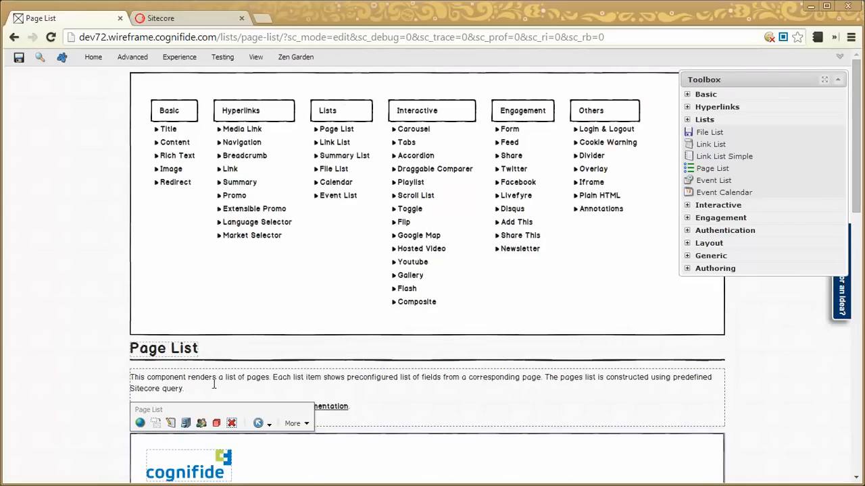
pyautogui.scroll(-3, 301, 417)
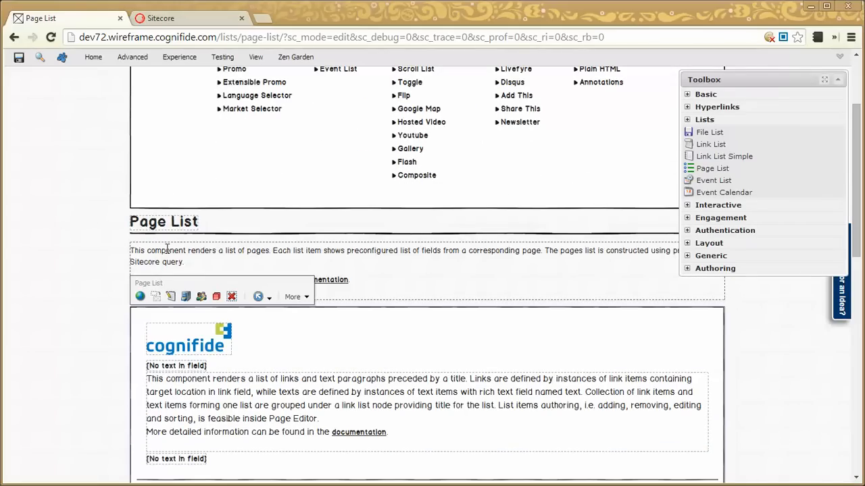
pyautogui.scroll(2, 332, 179)
pyautogui.scroll(-7, 228, 300)
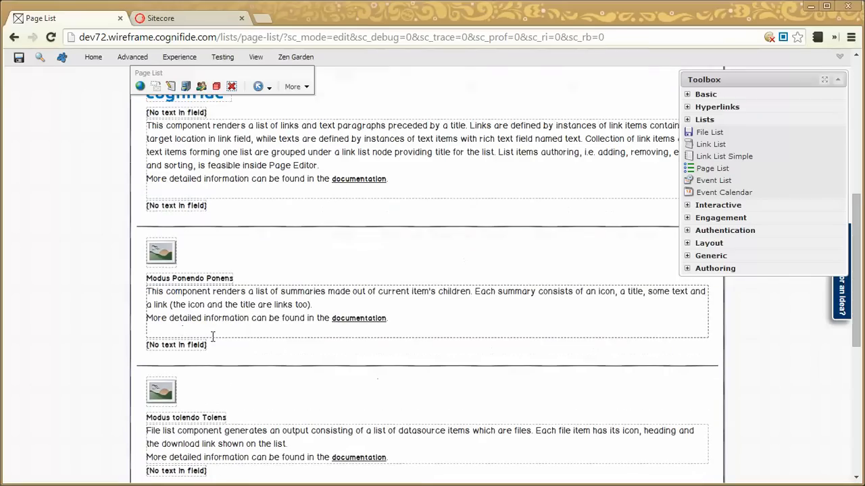
pyautogui.scroll(4, 347, 195)
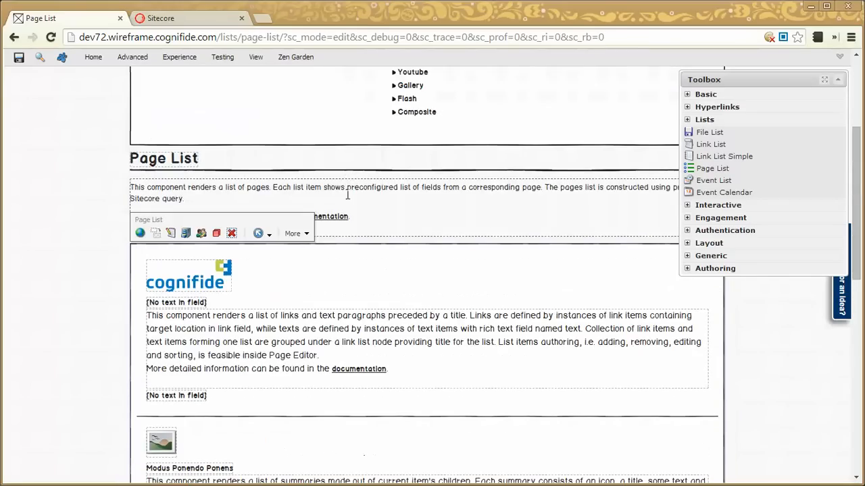
pyautogui.scroll(4, 331, 402)
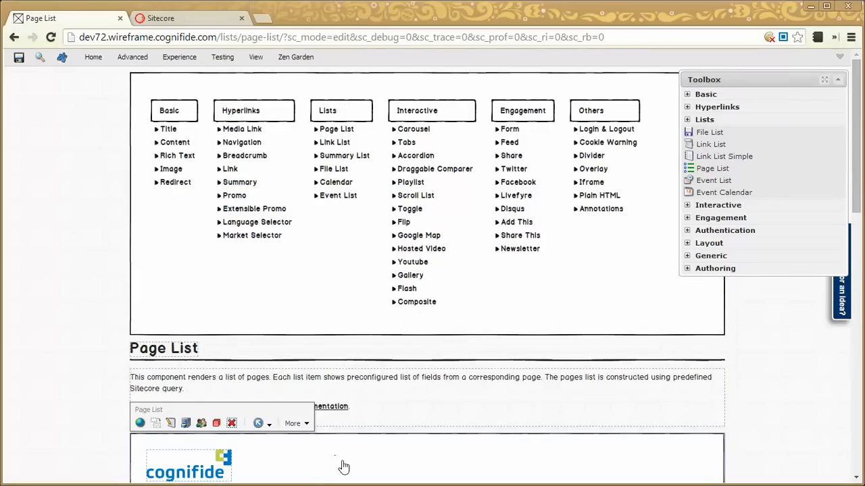
pyautogui.scroll(-3, 344, 466)
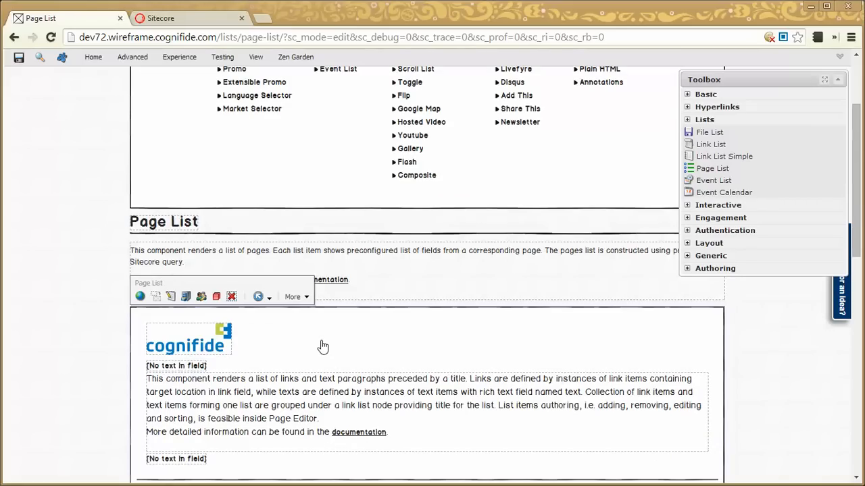
# Set the Page List component's variant to Hub Page and apply the properties
pyautogui.click(171, 297)
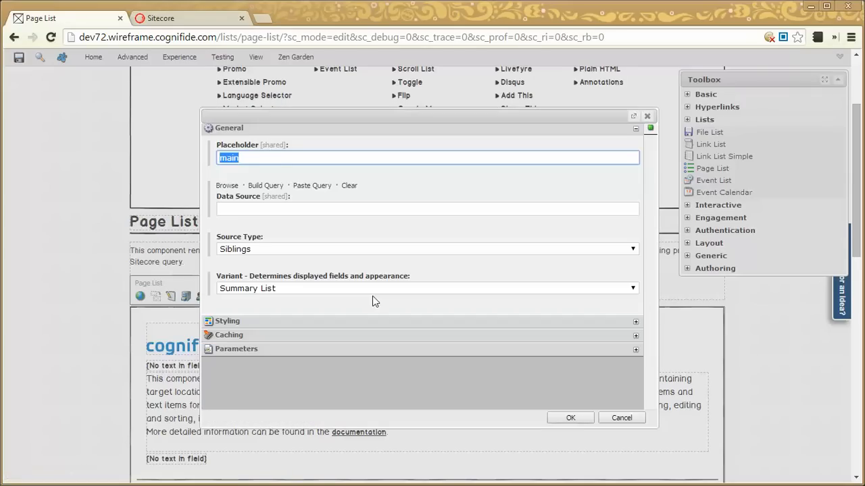
pyautogui.click(253, 288)
pyautogui.click(243, 310)
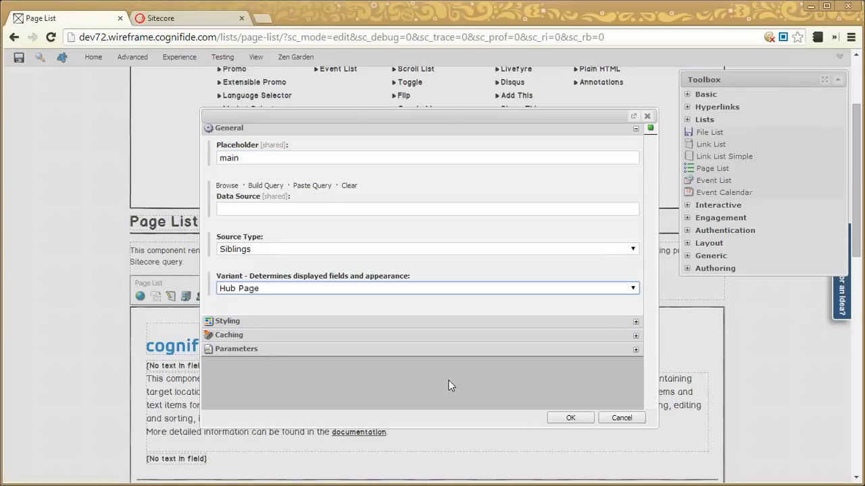
pyautogui.click(562, 417)
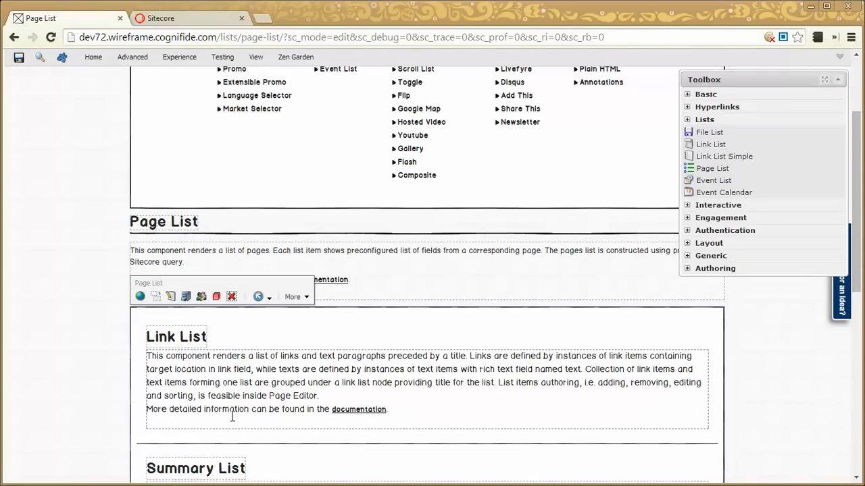
# Examine the Page List entries in the Hub Page variant against the pages in the Lists navigation column
pyautogui.scroll(-3, 372, 366)
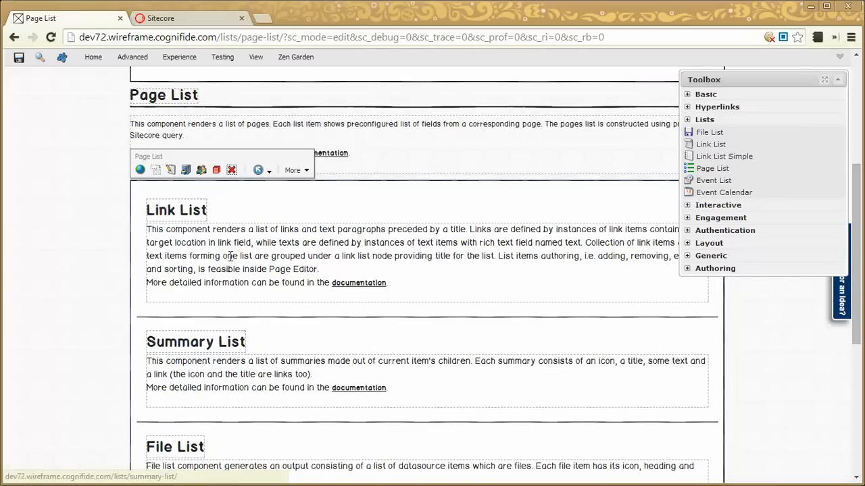
pyautogui.scroll(5, 324, 236)
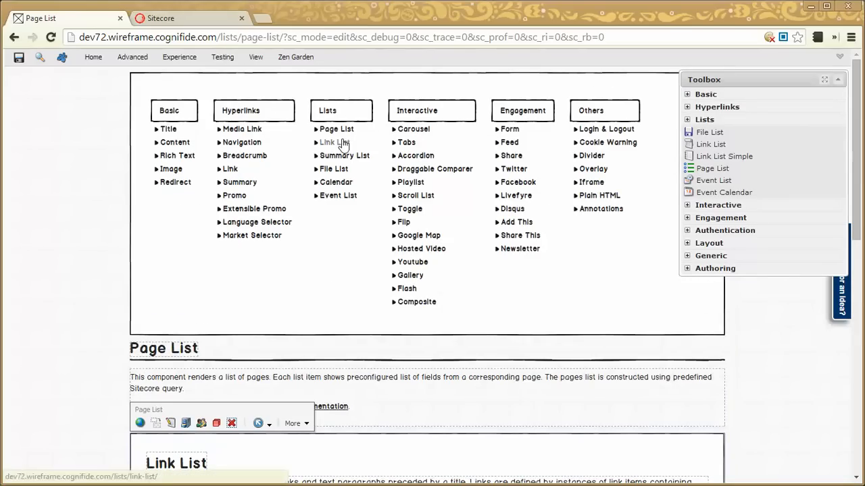
pyautogui.scroll(-3, 334, 315)
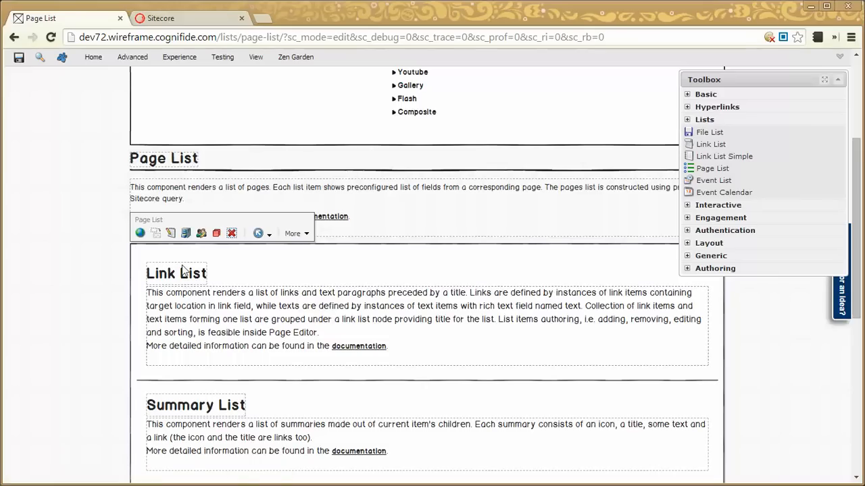
pyautogui.scroll(-2, 196, 411)
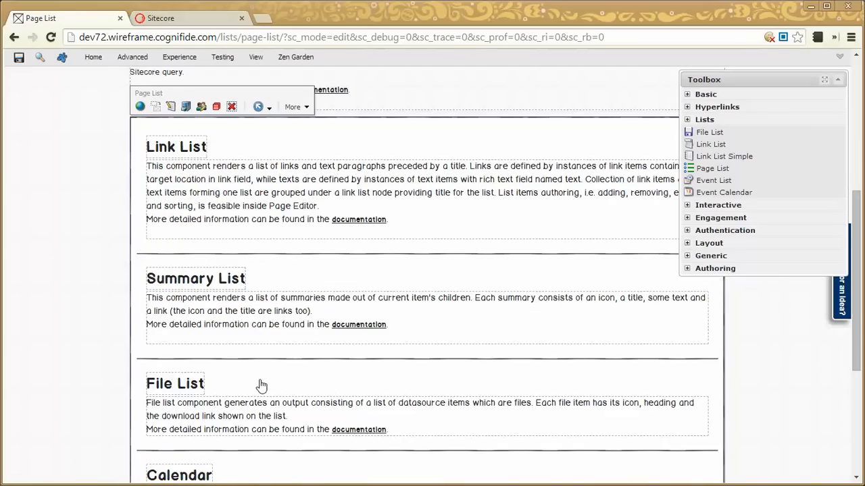
pyautogui.scroll(-3, 305, 277)
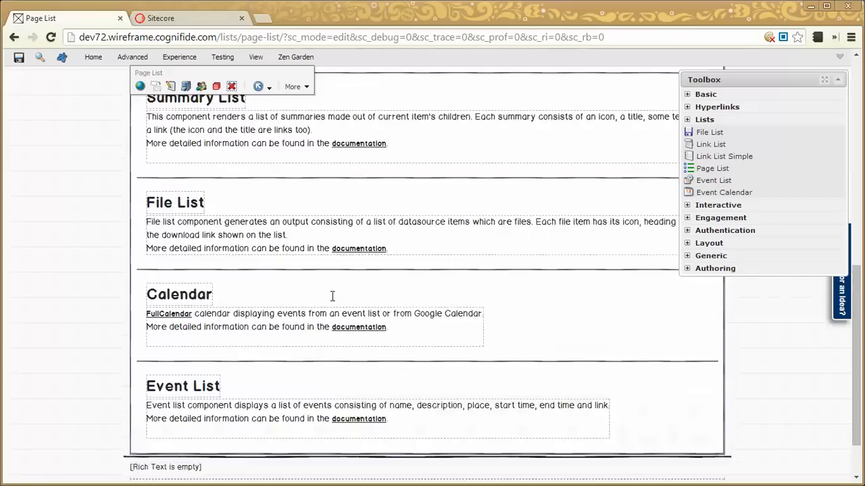
pyautogui.scroll(5, 333, 296)
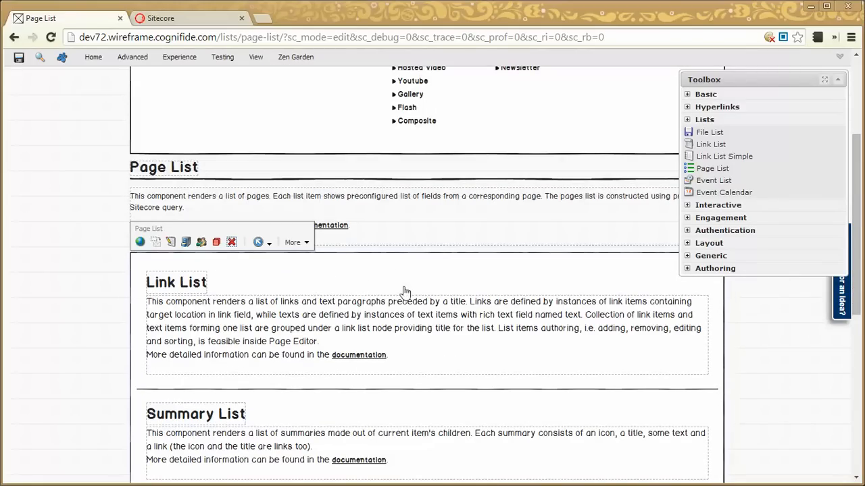
pyautogui.scroll(2, 404, 264)
pyautogui.scroll(1, 341, 270)
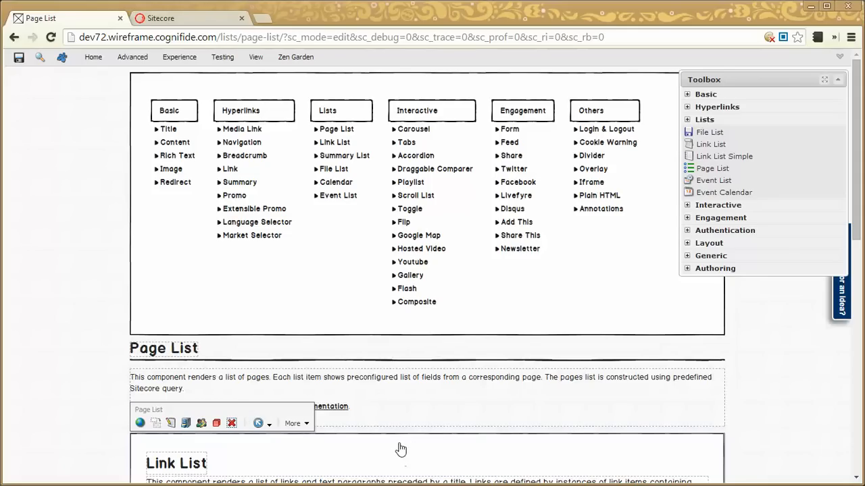
# Switch to the Sitecore desktop, show the Page List variants in Wireframe's Component Variants settings and bring up the other Content Editor window
pyautogui.click(193, 22)
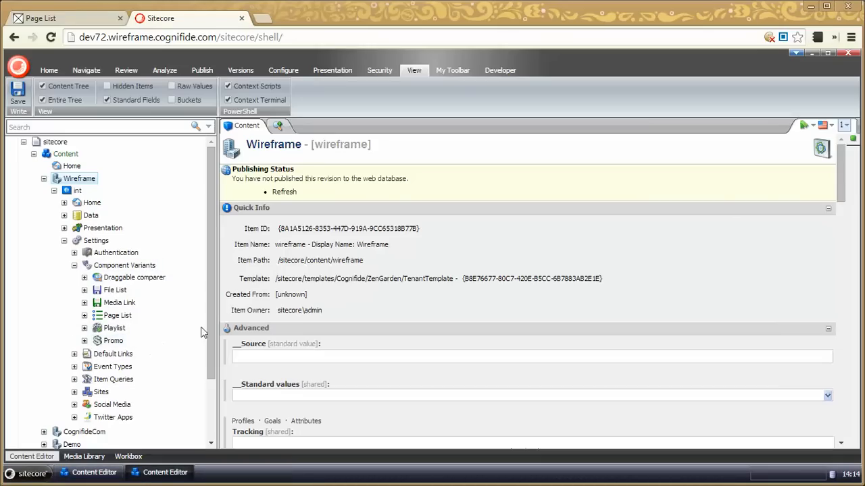
pyautogui.moveTo(208, 308); pyautogui.dragTo(208, 333)
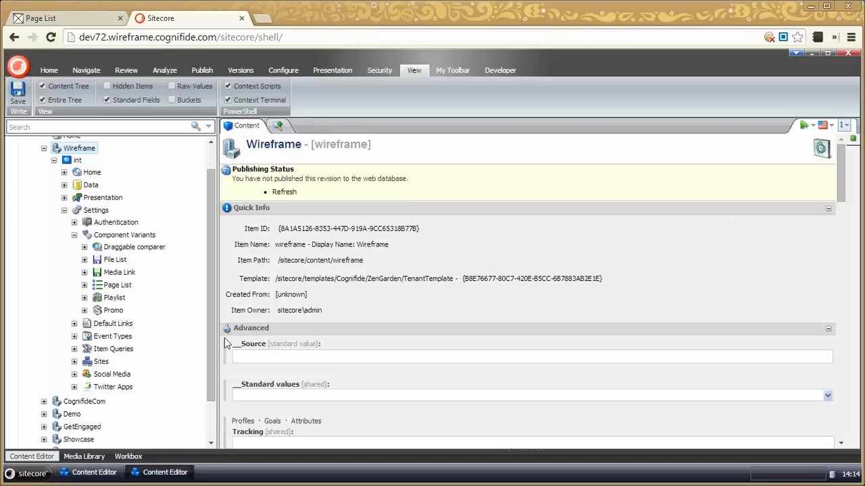
pyautogui.click(85, 285)
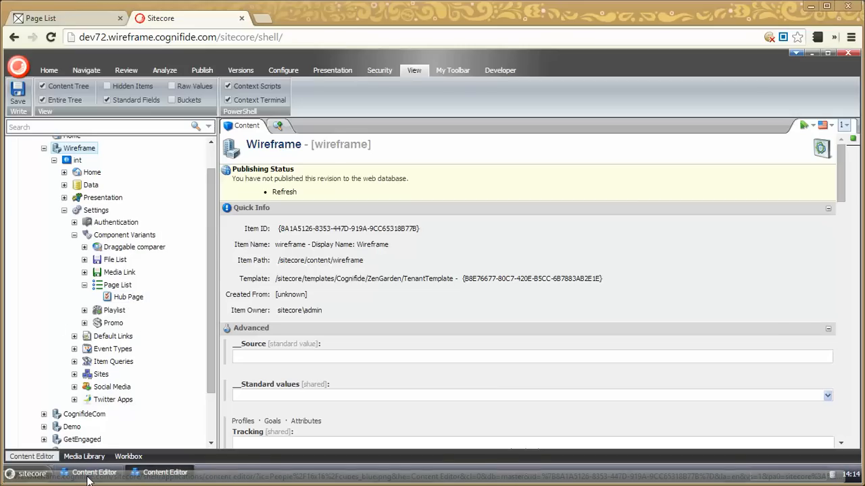
pyautogui.click(88, 476)
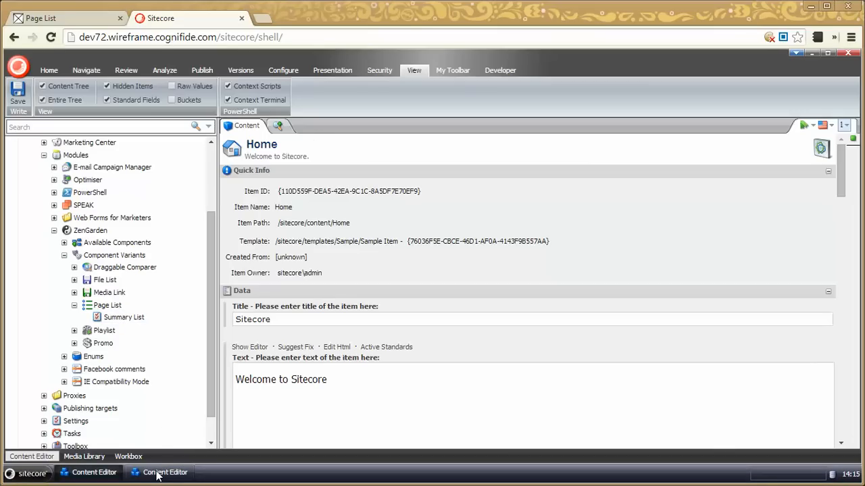
# Open the Hub Page variant under Wireframe's Page List component variants and highlight its Css Class value
pyautogui.click(158, 472)
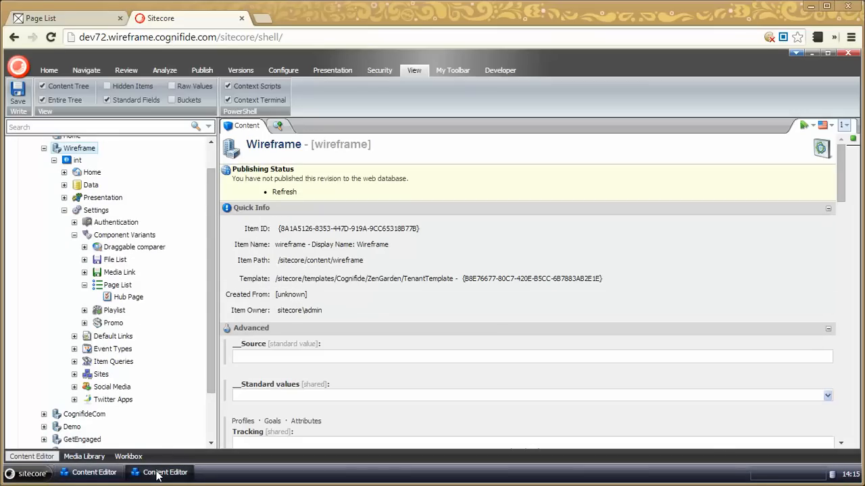
pyautogui.click(129, 297)
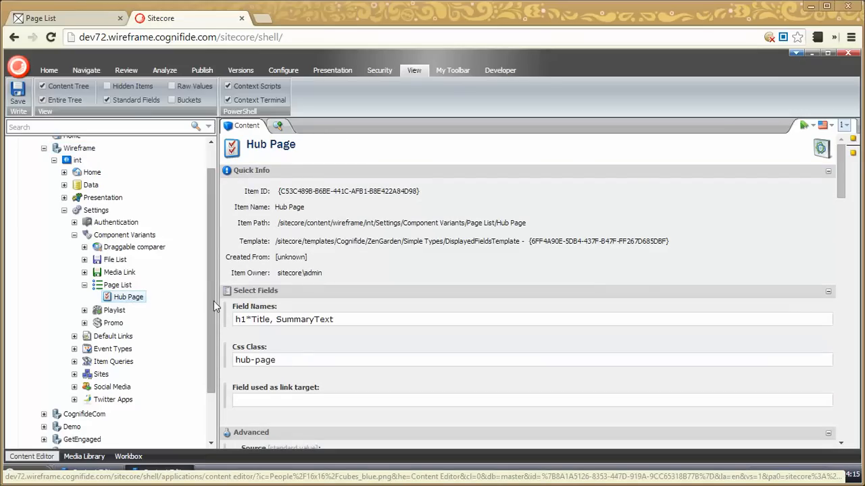
pyautogui.moveTo(292, 364); pyautogui.dragTo(210, 359)
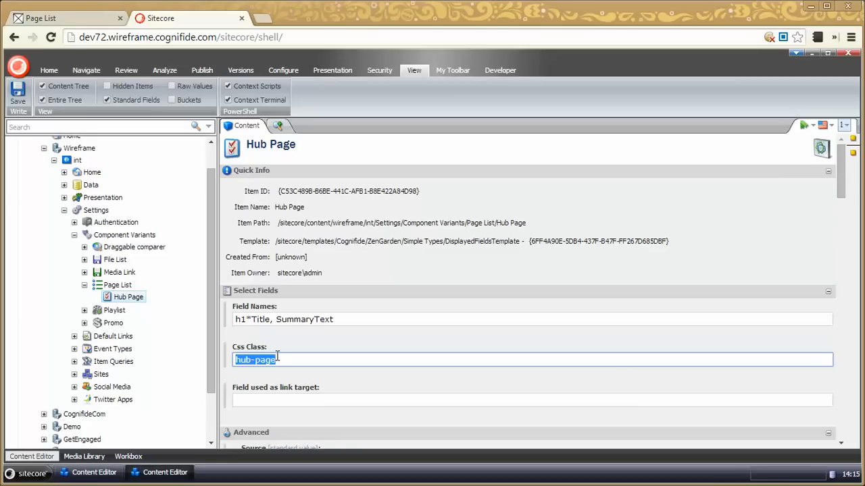
# Examine the Hub Page variant's Field Names value, highlighting the whole expression and its h1 tag prefix
pyautogui.moveTo(366, 320); pyautogui.dragTo(224, 324)
pyautogui.click(365, 320)
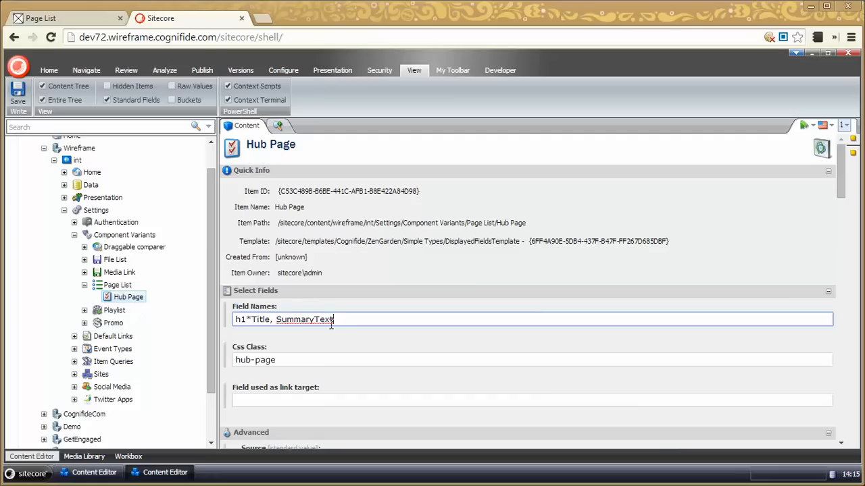
pyautogui.moveTo(347, 319); pyautogui.dragTo(241, 331)
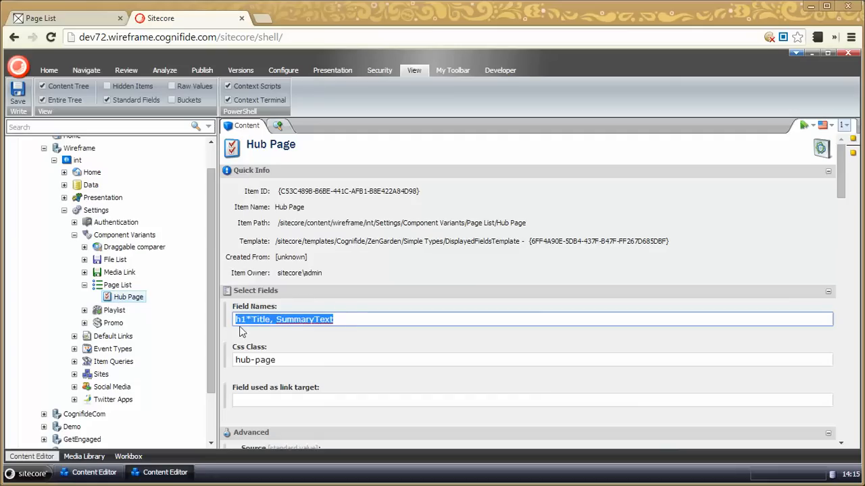
pyautogui.click(260, 322)
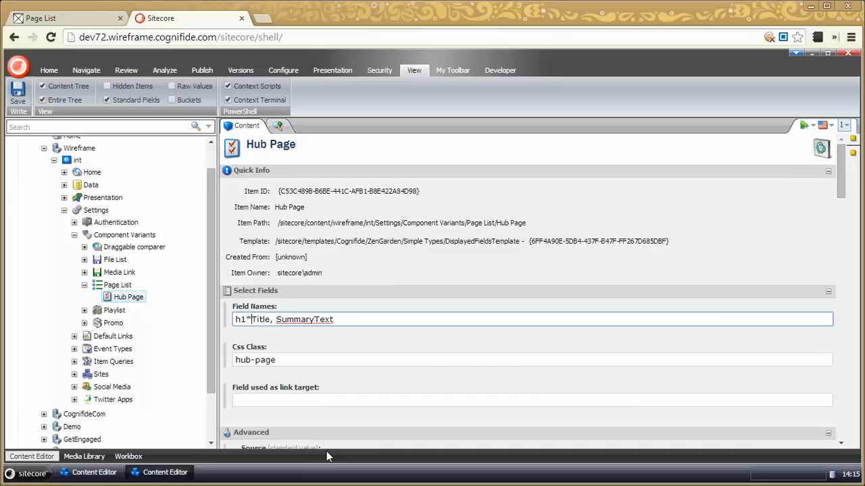
pyautogui.hotkey('shift', 'Right')
pyautogui.hotkey('shift', 'Right')
pyautogui.hotkey('shift', 'Right')
pyautogui.press('Right')
pyautogui.hotkey('shift', 'Left')
pyautogui.press('Left')
pyautogui.hotkey('shift', 'Home')
# Return to the Page List page in the Page Editor and save it
pyautogui.click(77, 14)
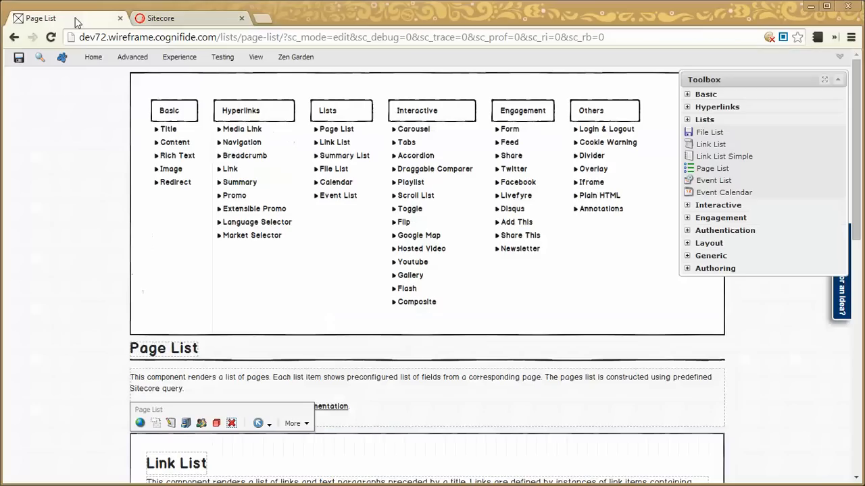
pyautogui.scroll(-3, 58, 426)
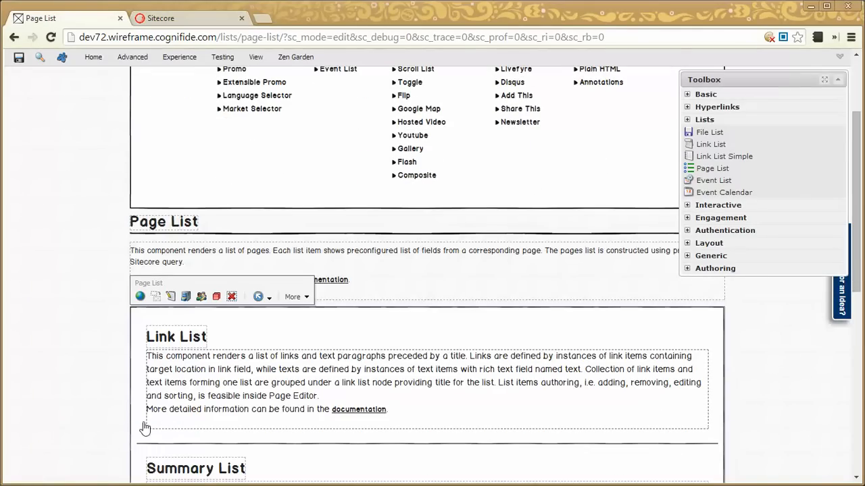
pyautogui.click(18, 59)
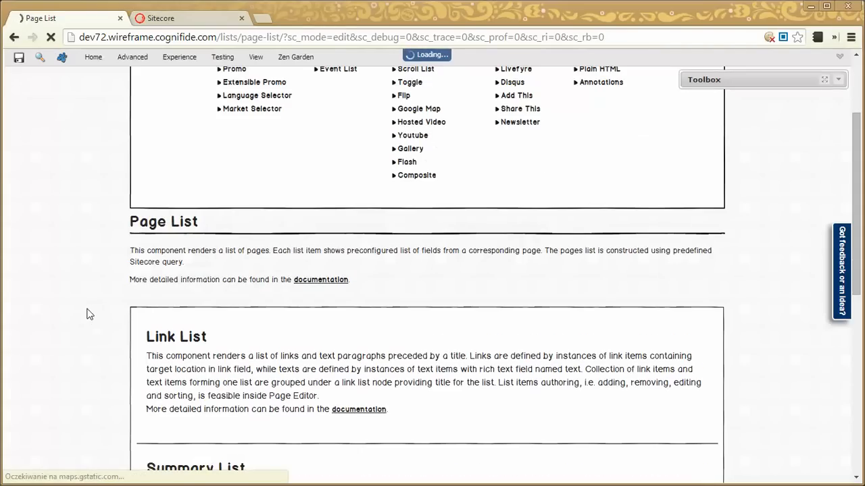
# Open the browser developer tools and switch the page to Preview mode, giving the Elements view most of the tools area
pyautogui.press('F12')
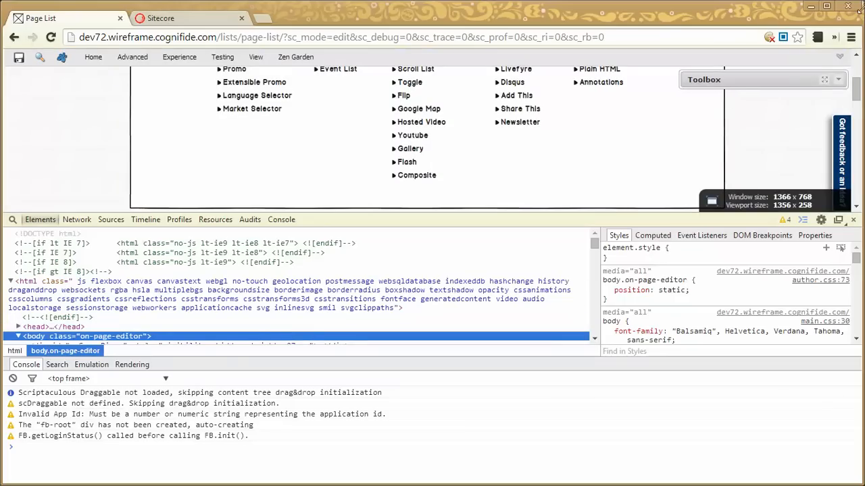
pyautogui.click(839, 57)
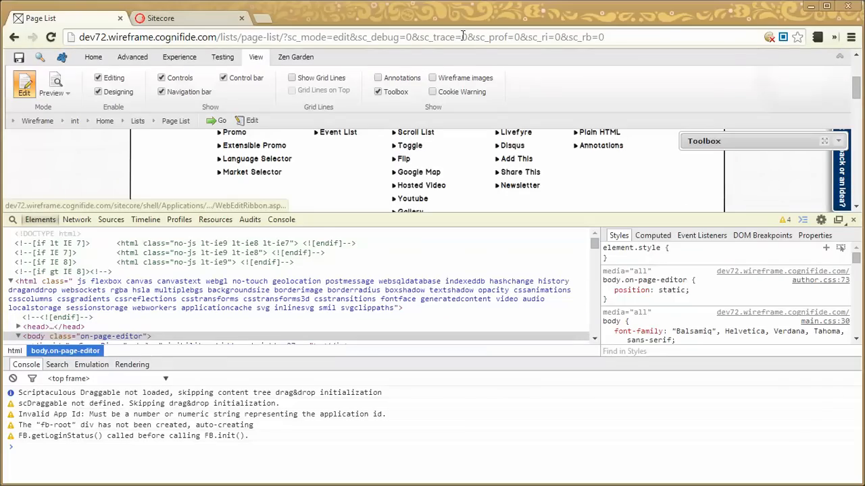
pyautogui.click(55, 81)
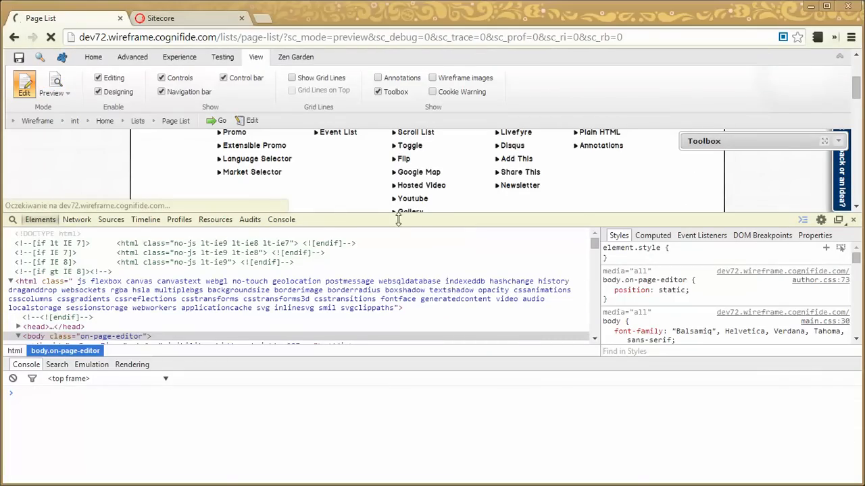
pyautogui.moveTo(787, 212); pyautogui.dragTo(785, 275)
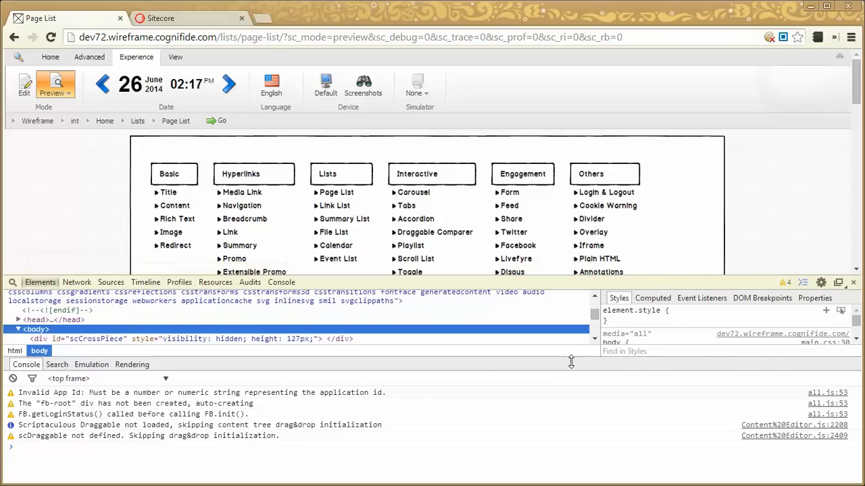
pyautogui.moveTo(568, 364); pyautogui.dragTo(534, 470)
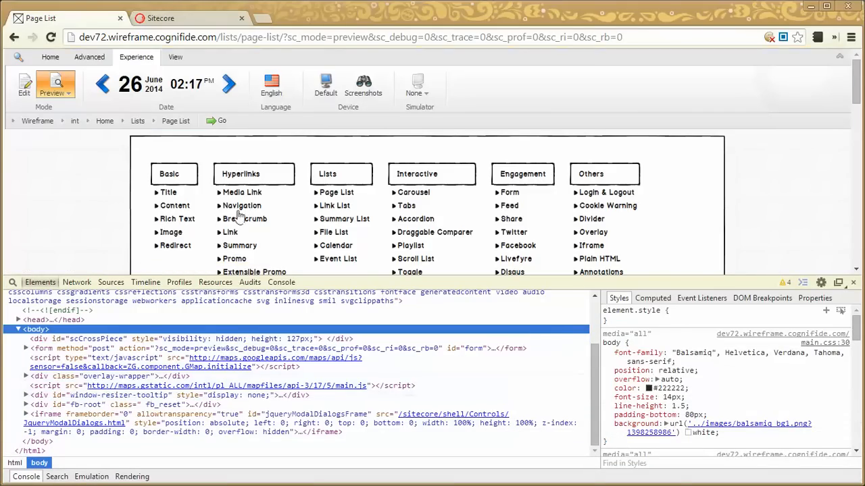
# Inspect the markup of the Link List entry, covering its h1 title link, summary text div and the enclosing page-list component div
pyautogui.scroll(-4, 108, 193)
pyautogui.scroll(-2, 208, 258)
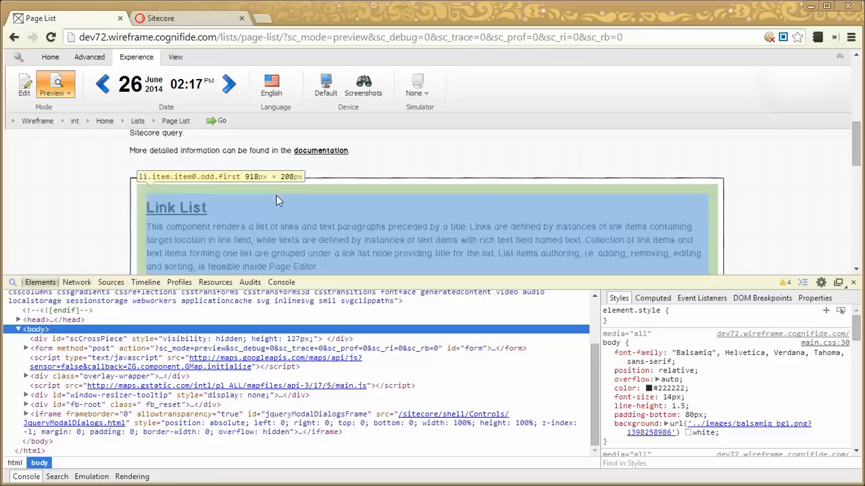
pyautogui.click(275, 204)
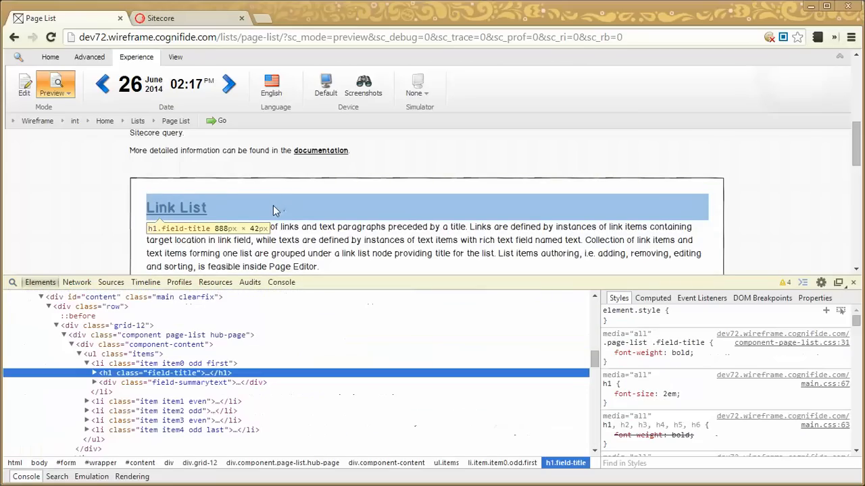
pyautogui.click(93, 373)
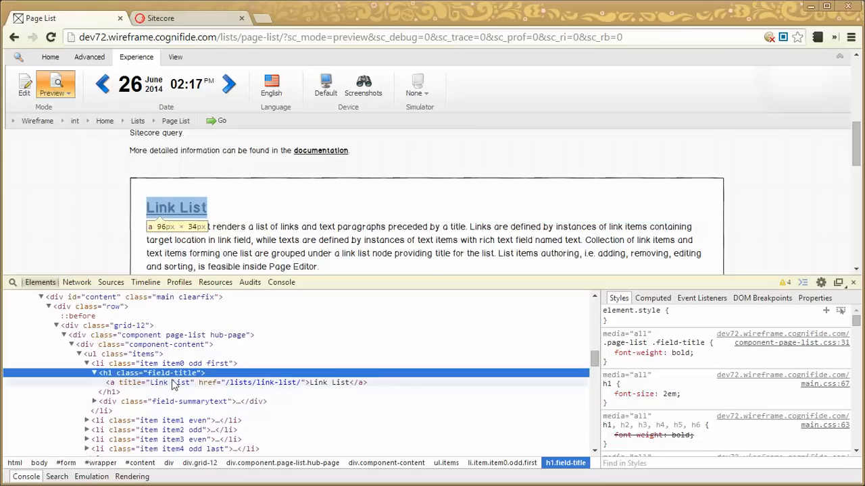
pyautogui.click(209, 383)
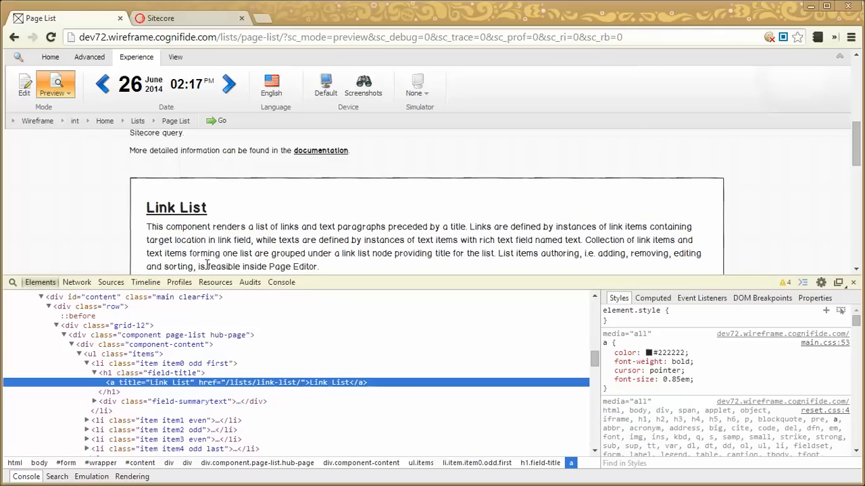
pyautogui.click(94, 402)
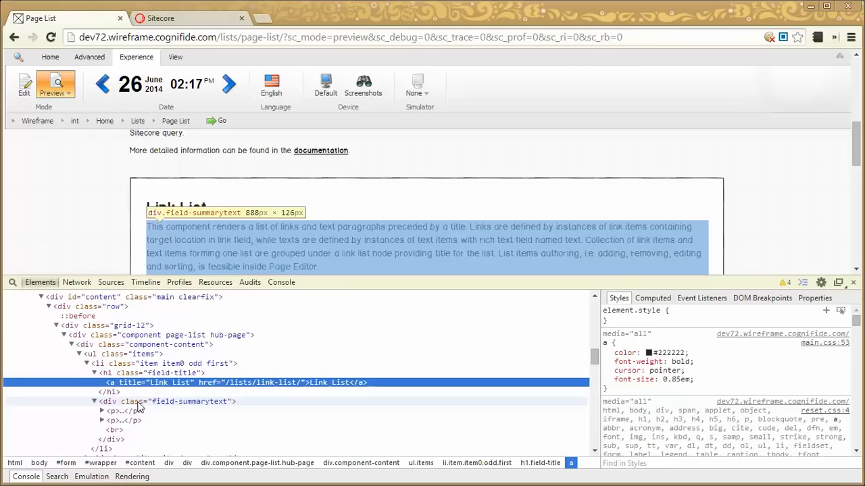
pyautogui.press('Down')
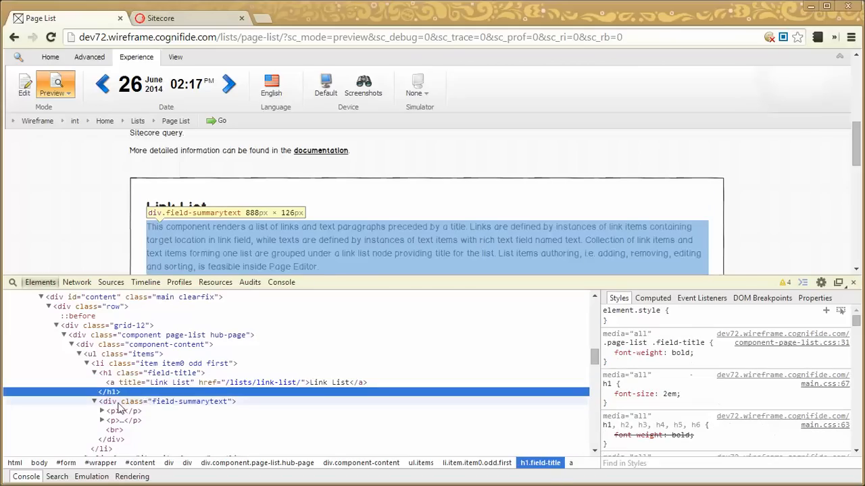
pyautogui.press('Down')
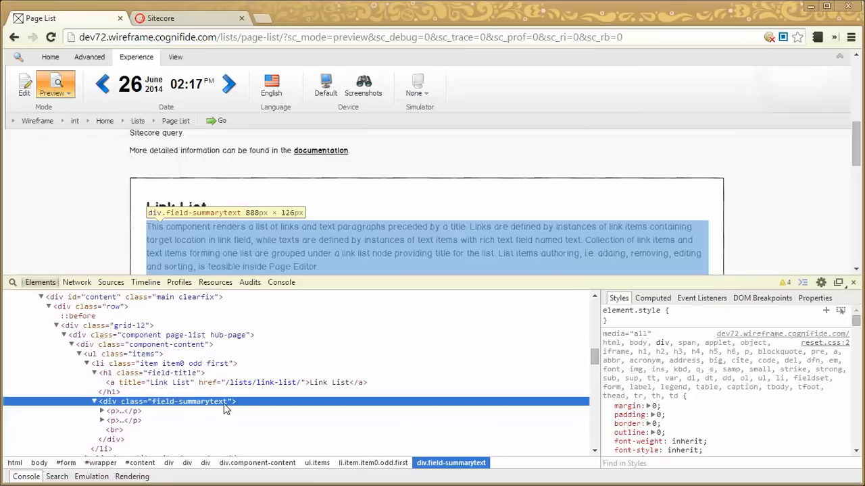
pyautogui.click(242, 336)
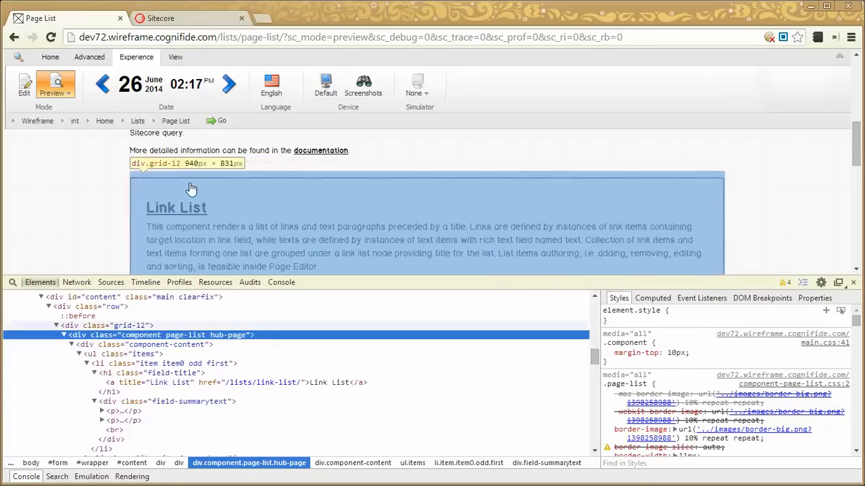
# Check the hub-page class against the Hub Page variant's Css Class field, and close the developer tools on the previewed page
pyautogui.click(161, 18)
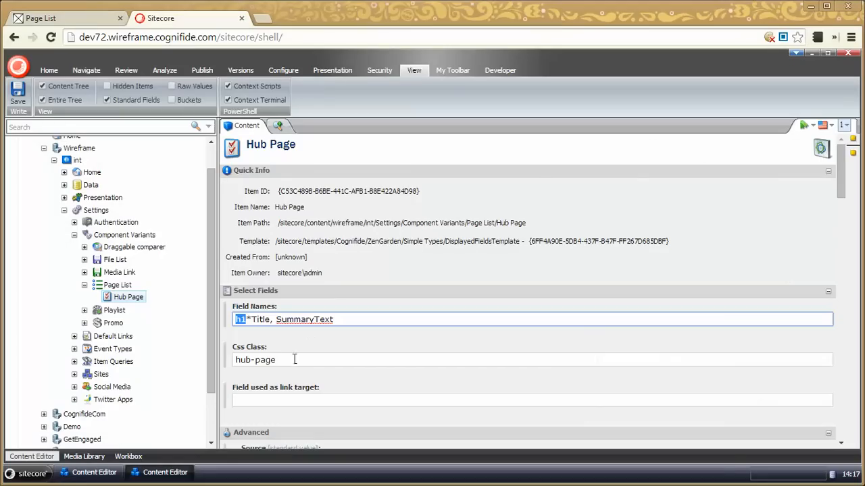
pyautogui.moveTo(294, 359); pyautogui.dragTo(235, 360)
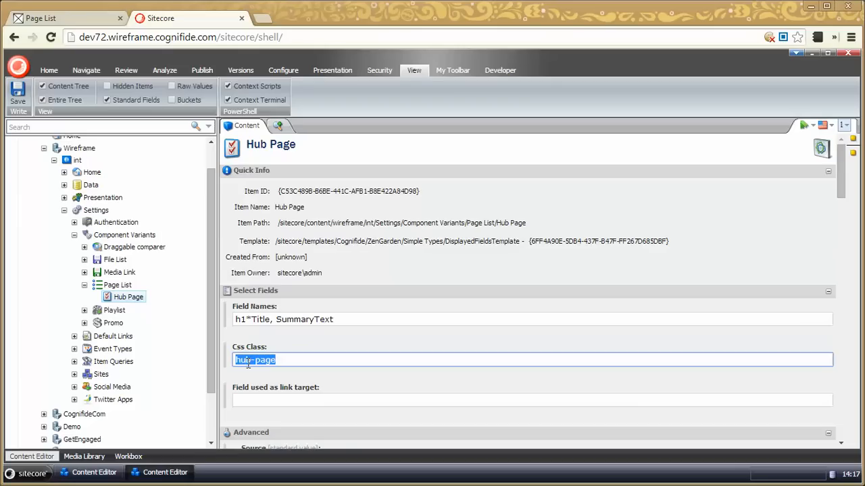
pyautogui.click(96, 20)
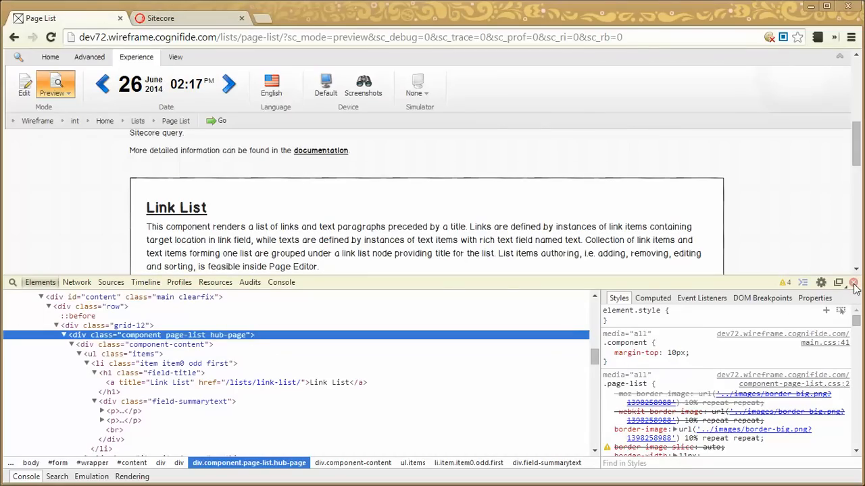
pyautogui.click(853, 283)
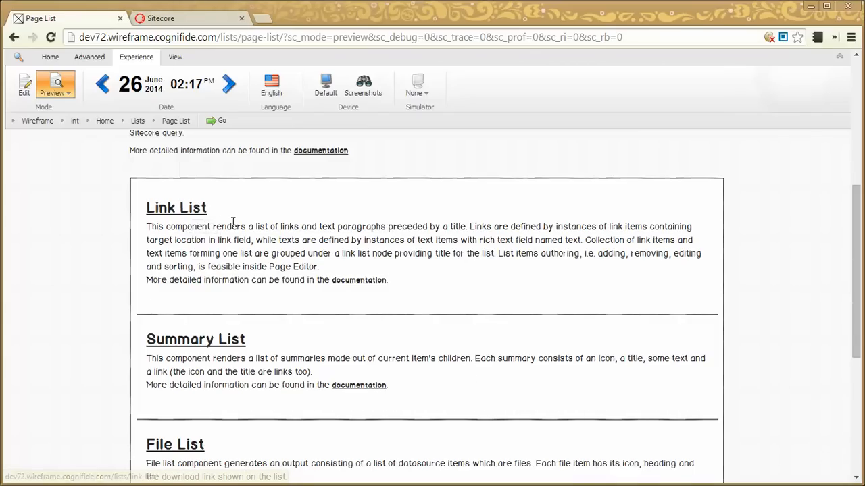
# Duplicate the Hub Page variant in the Sitecore Content Editor under the name Entended Hub Page
pyautogui.click(170, 20)
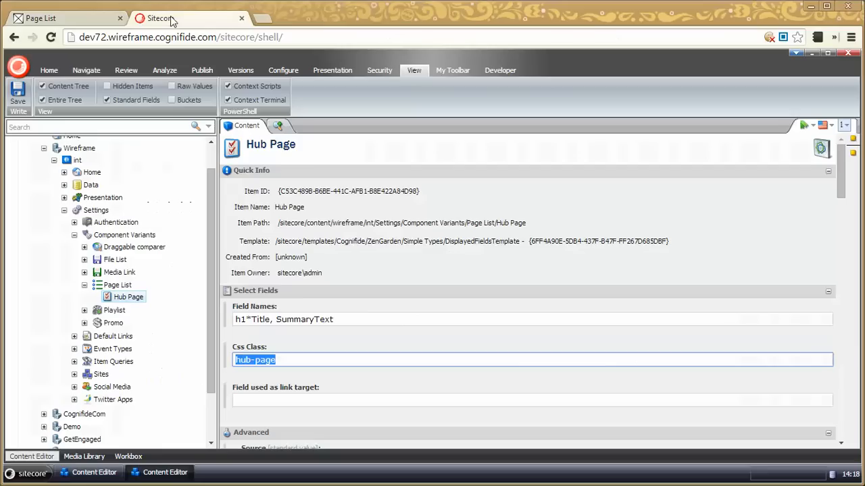
pyautogui.click(126, 300)
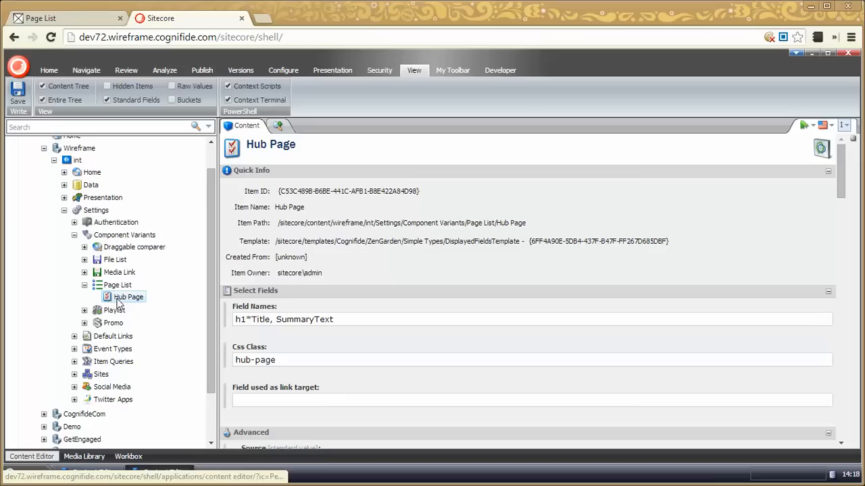
pyautogui.rightClick(119, 302)
pyautogui.press('Escape')
pyautogui.rightClick(124, 301)
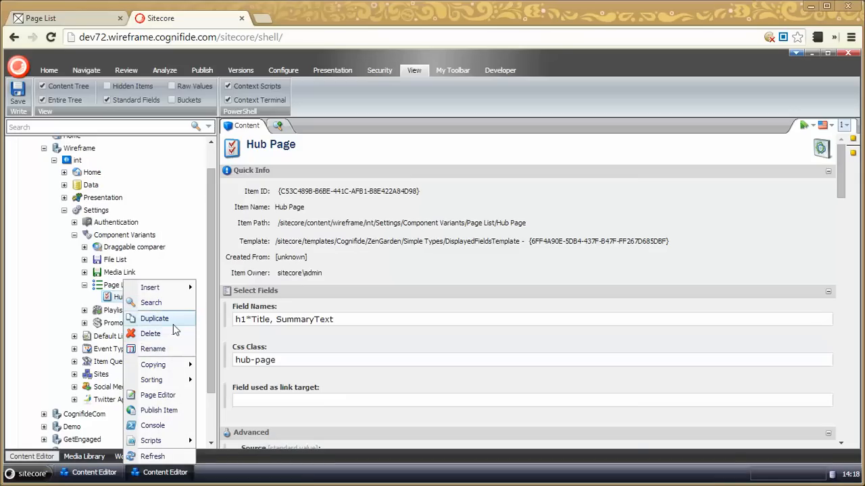
pyautogui.click(173, 321)
pyautogui.click(515, 108)
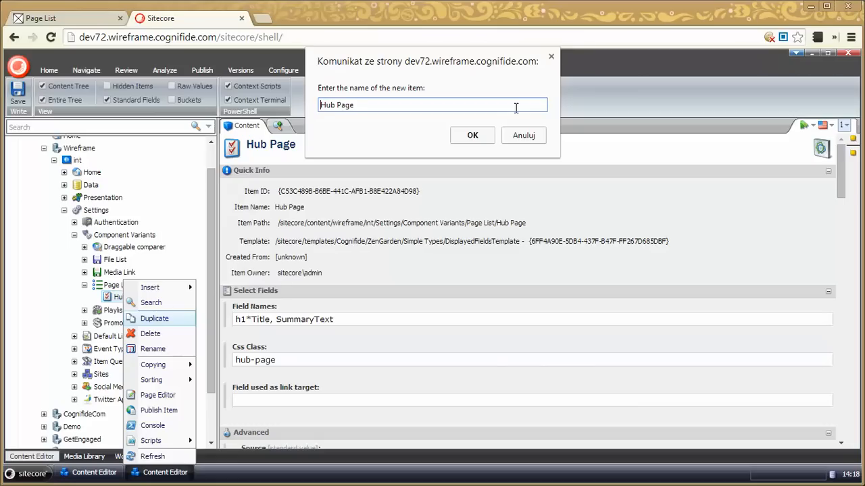
pyautogui.write('Enternde')
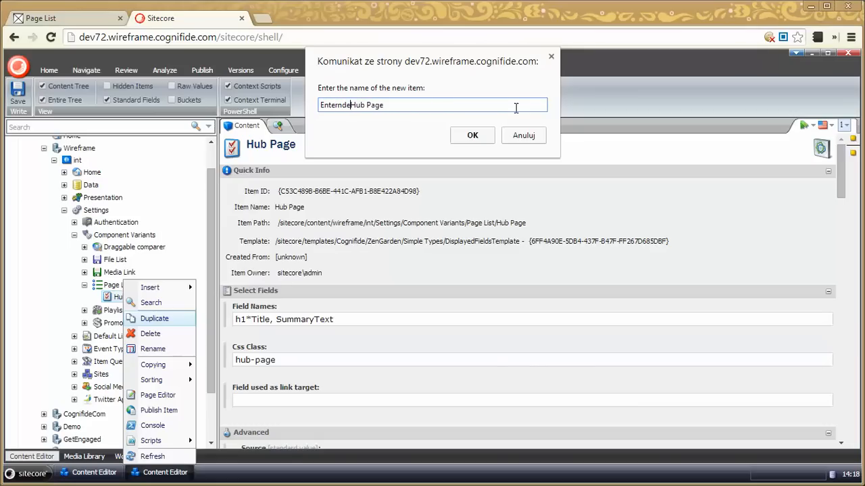
pyautogui.press('BackSpace')
pyautogui.press('BackSpace')
pyautogui.press('BackSpace')
pyautogui.press('BackSpace')
pyautogui.press('BackSpace')
pyautogui.write('ended')
pyautogui.click(477, 136)
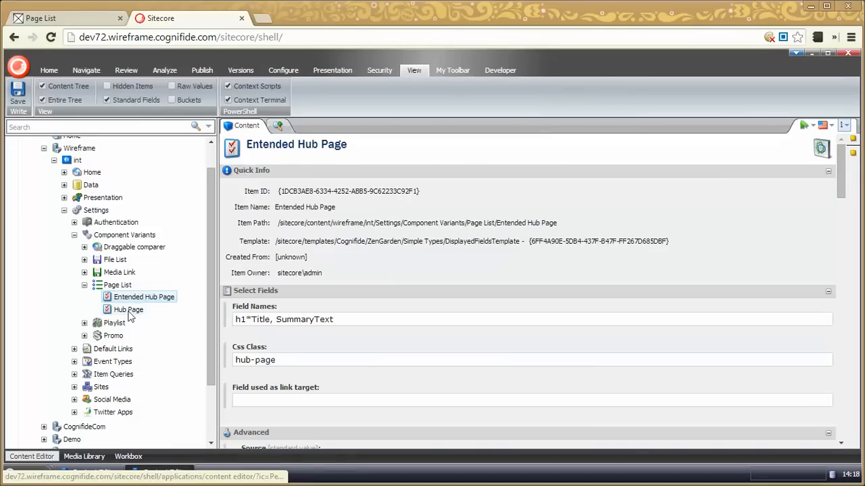
# Set the Css Class of the Hub Page variant to hub-page-extended
pyautogui.click(138, 310)
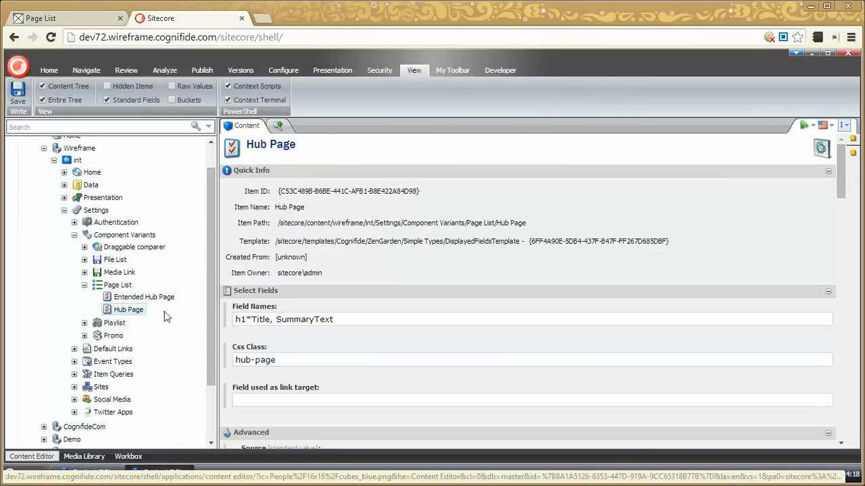
pyautogui.click(290, 361)
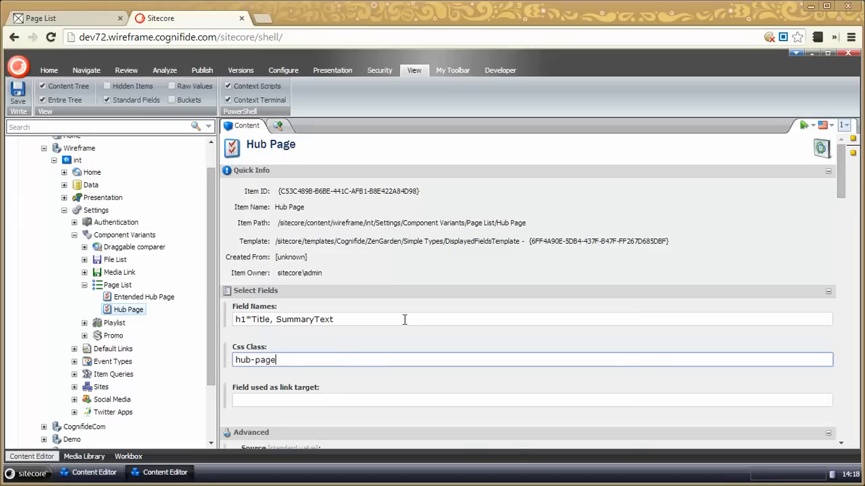
pyautogui.write('hub-page-extendedn')
# Append SummaryIcon to the Field Names of the Hub Page variant and save the item
pyautogui.click(392, 321)
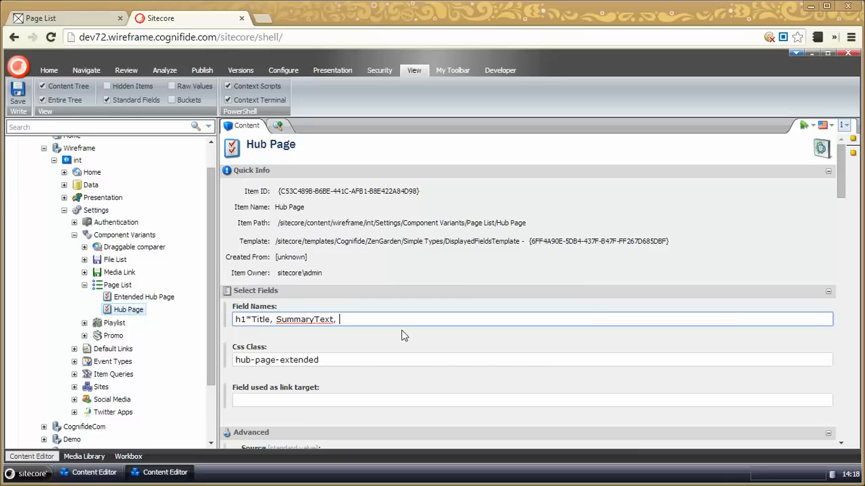
pyautogui.write(', SummaryIcon')
pyautogui.click(18, 93)
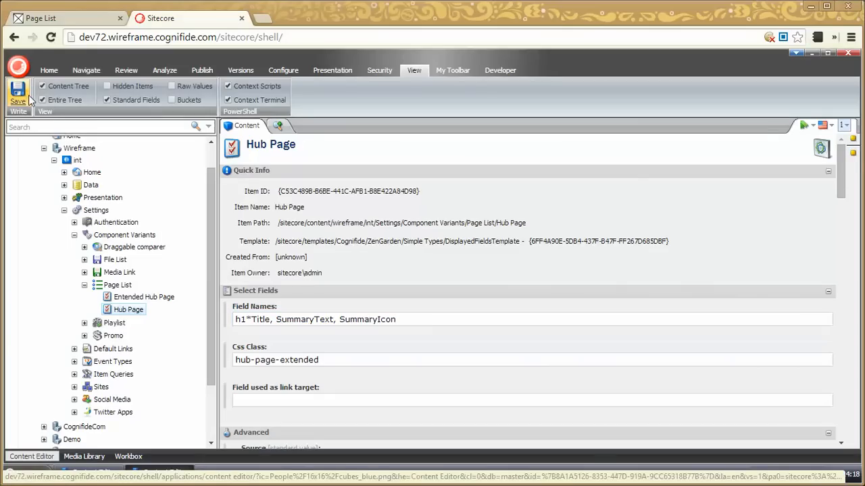
# Reload the previewed Page List page and review how the summary icon is rendered across the list entries
pyautogui.click(84, 23)
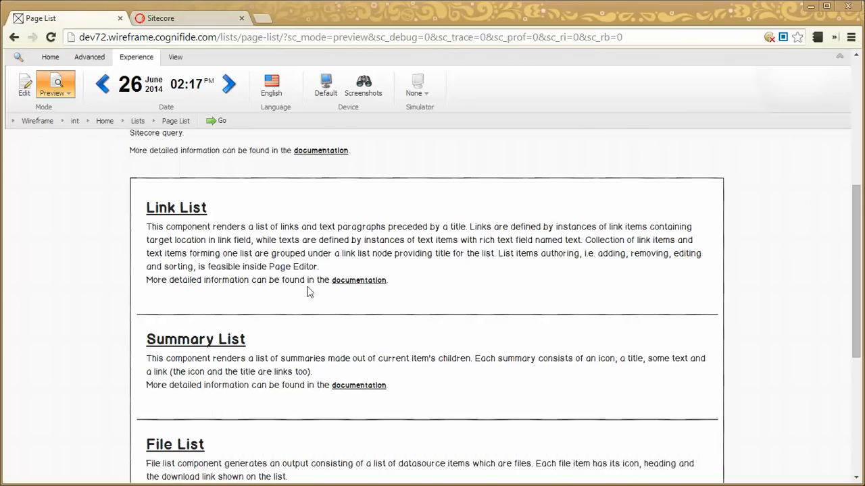
pyautogui.click(50, 37)
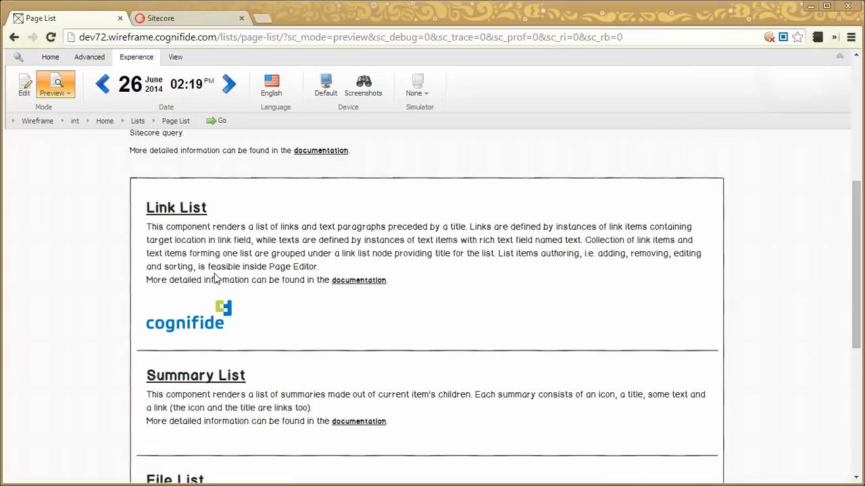
pyautogui.scroll(-3, 267, 297)
pyautogui.scroll(3, 273, 285)
pyautogui.scroll(-1, 193, 307)
pyautogui.scroll(-1, 188, 315)
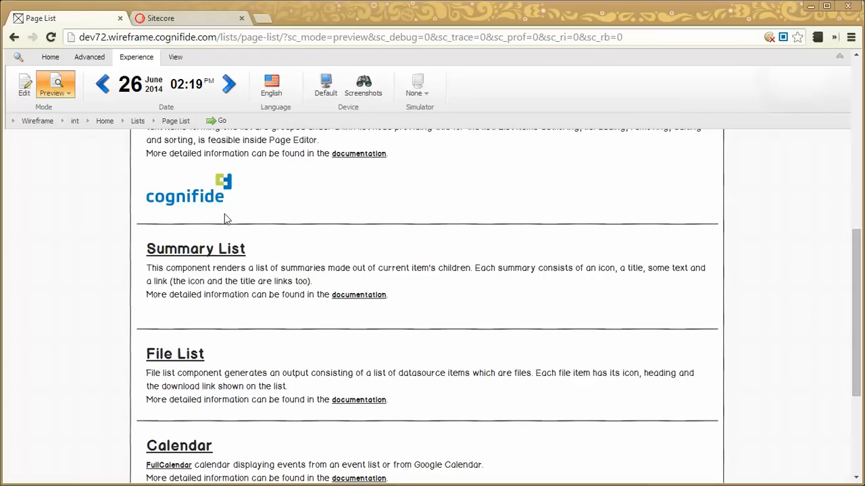
pyautogui.scroll(1, 224, 223)
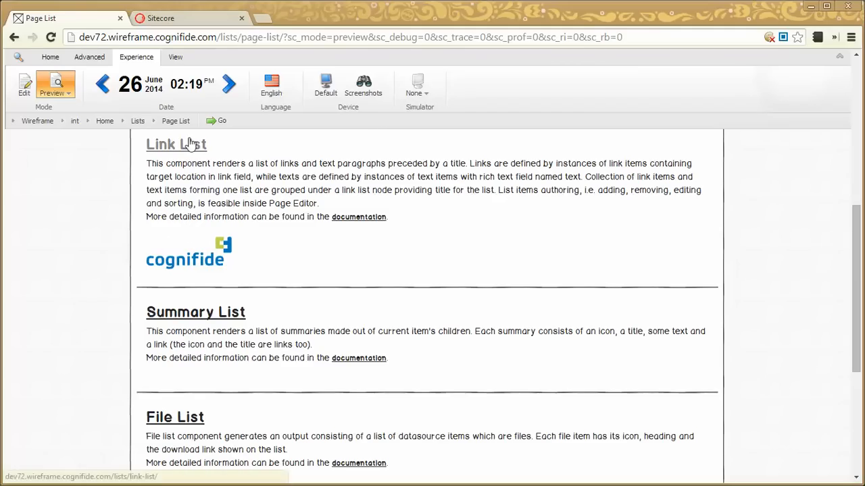
# Move SummaryIcon to the start of the Hub Page variant's Field Names, prefix it with * and save the item
pyautogui.click(168, 27)
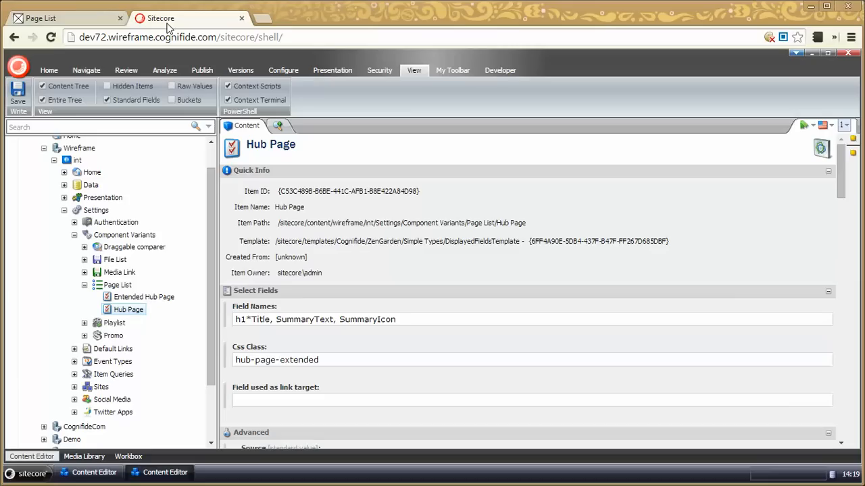
pyautogui.click(409, 319)
pyautogui.hotkey('ctrl', 'shift', 'Left')
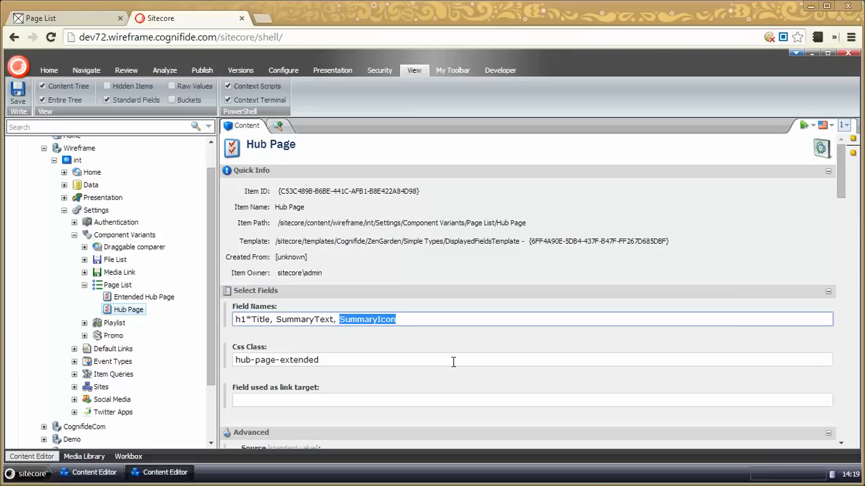
pyautogui.press('BackSpace')
pyautogui.press('BackSpace')
pyautogui.press('BackSpace')
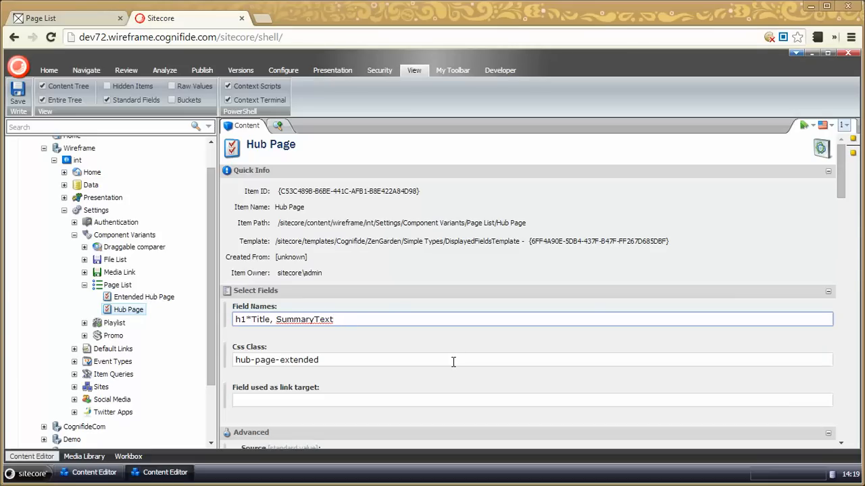
pyautogui.write('SummaryIcon,')
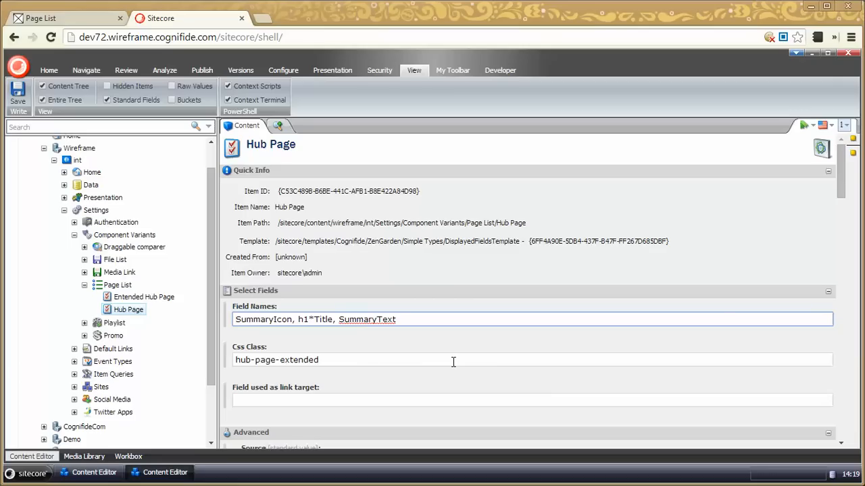
pyautogui.write('*')
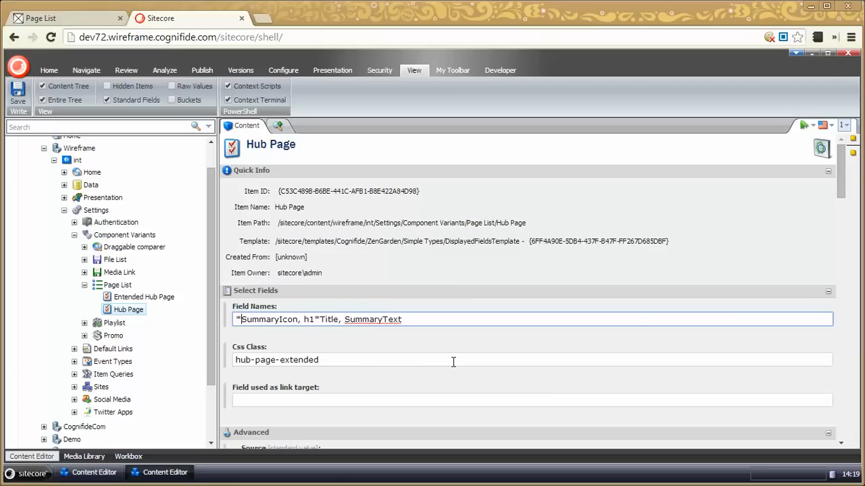
pyautogui.hotkey('ctrl', 's')
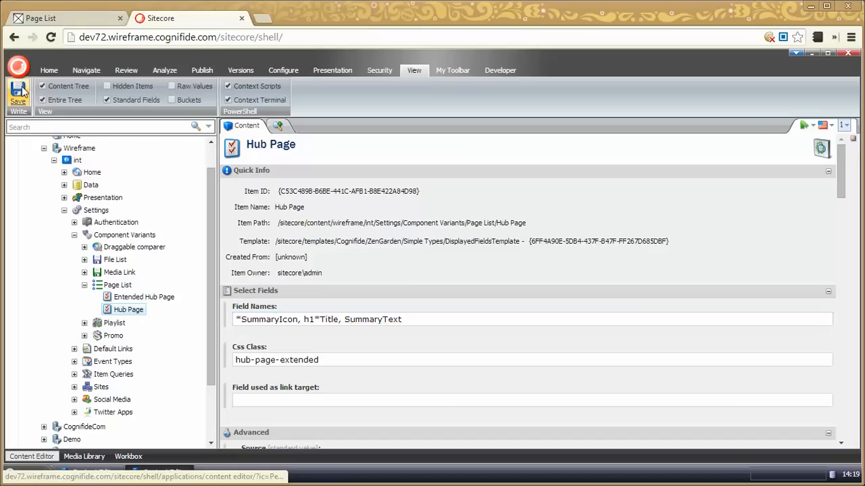
# Reload the previewed Page List page, test the link on the Link List entry's icon and return to the list
pyautogui.click(73, 13)
pyautogui.click(51, 37)
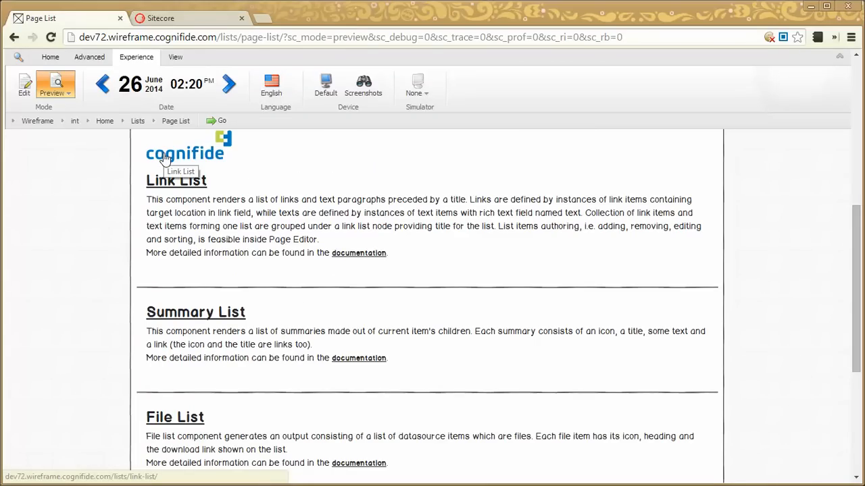
pyautogui.click(164, 159)
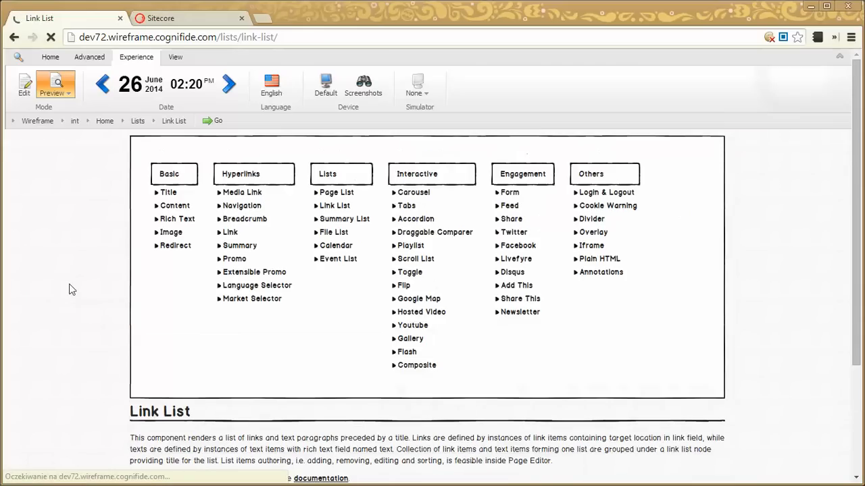
pyautogui.hotkey('alt', 'Left')
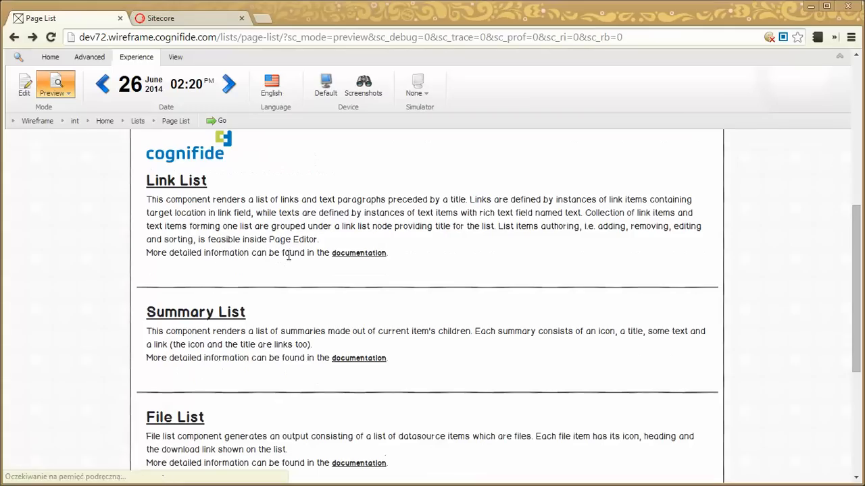
pyautogui.scroll(2, 295, 223)
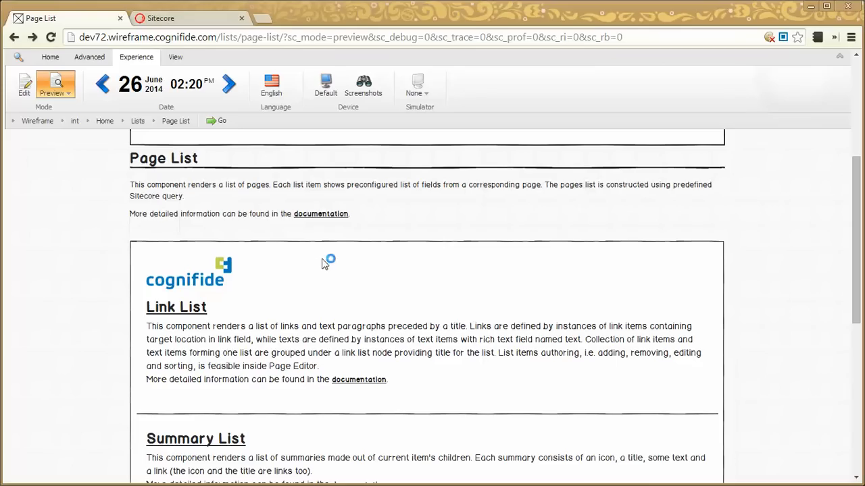
# Inspect the class of the page-list component div in the preview and compare it with the Hub Page variant's Css Class field
pyautogui.hotkey('ctrl', 'shift', 'c')
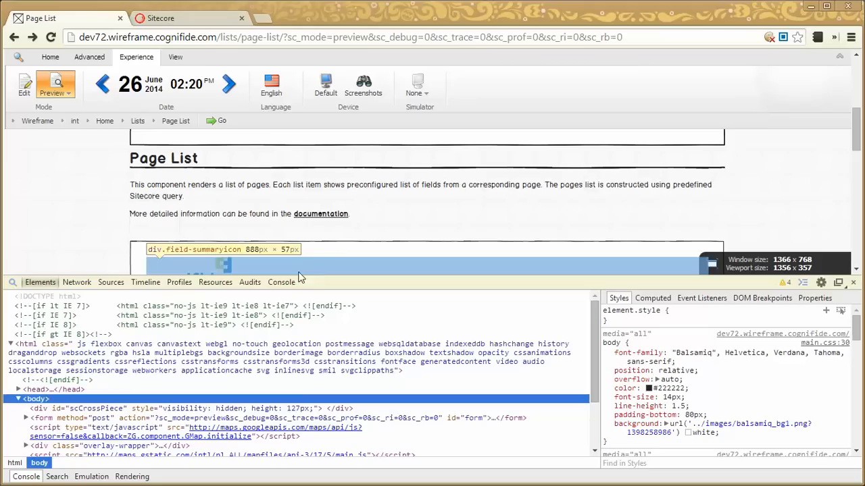
pyautogui.click(354, 251)
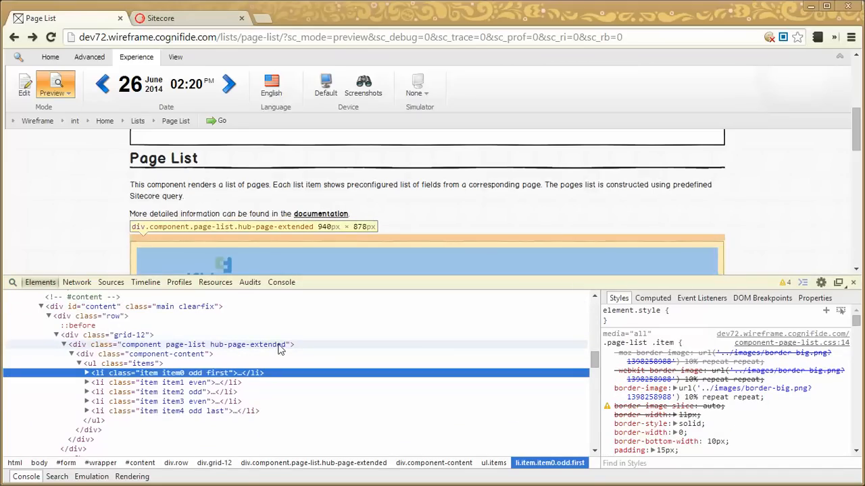
pyautogui.click(853, 282)
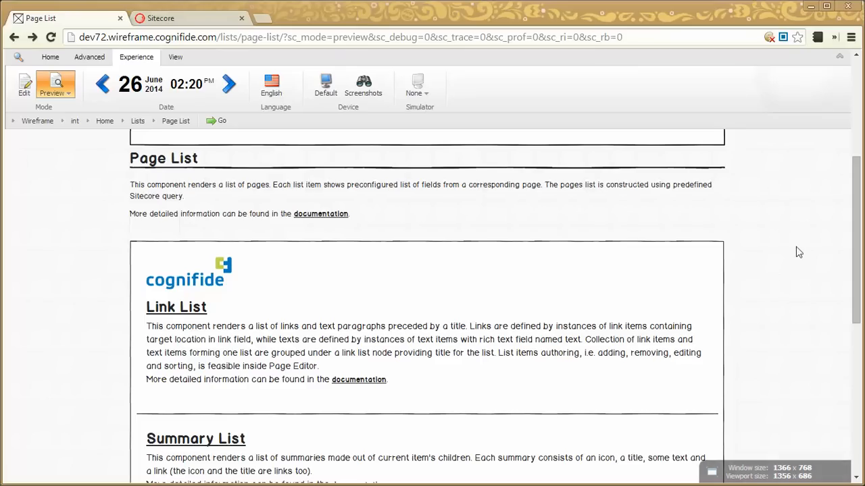
pyautogui.click(201, 19)
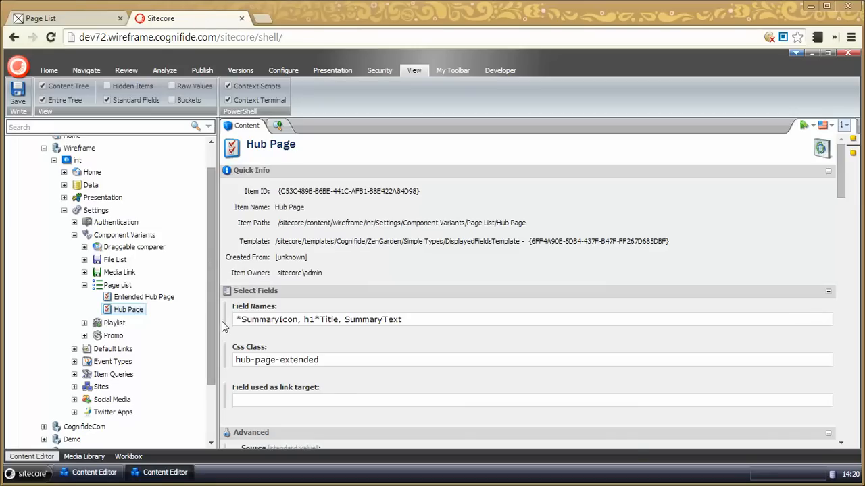
pyautogui.moveTo(354, 363); pyautogui.dragTo(231, 376)
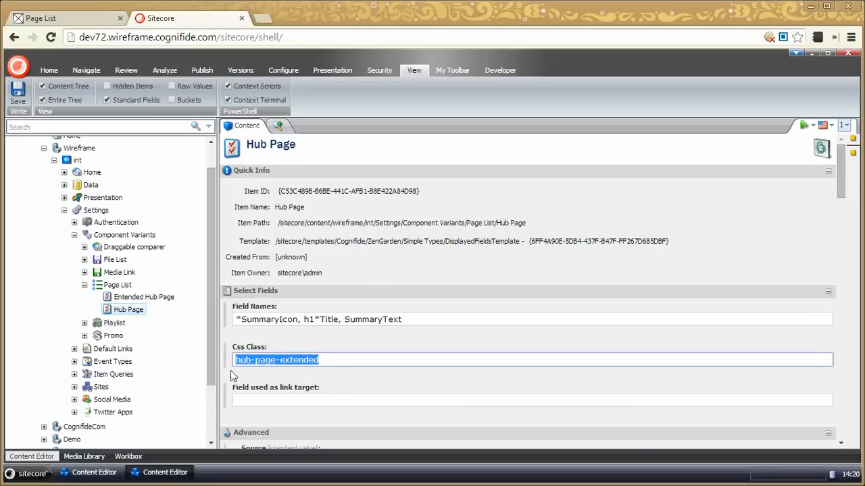